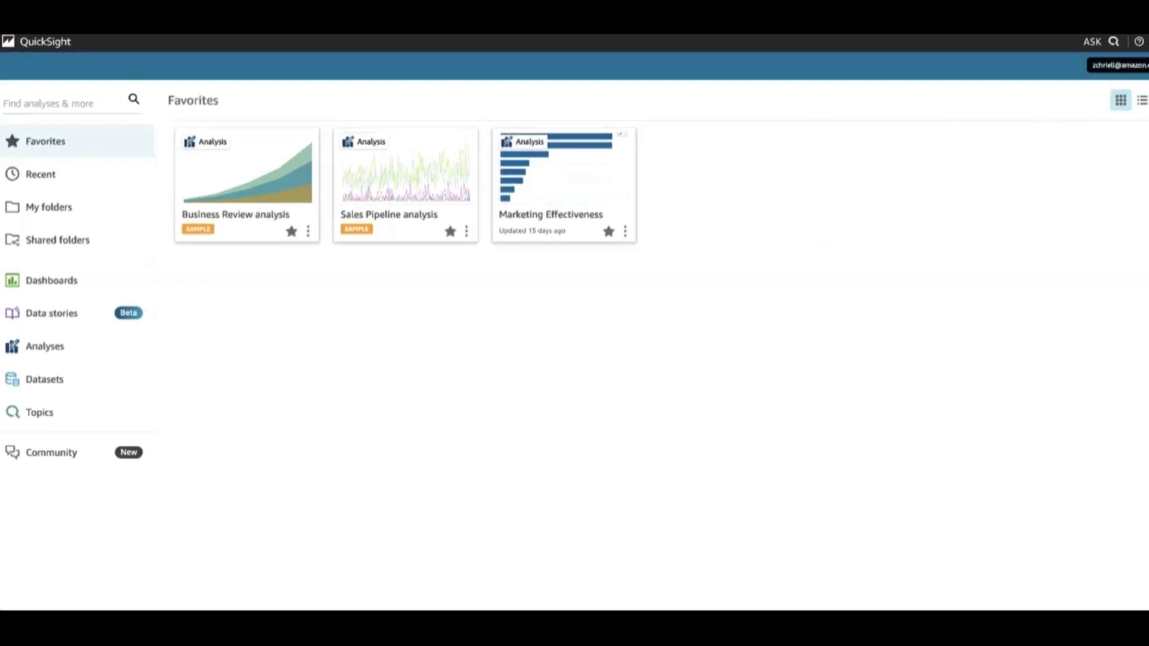
Check the Preview Q Generative Capabilities setting in the preview manager and close it without changes.
left_click(1137, 65)
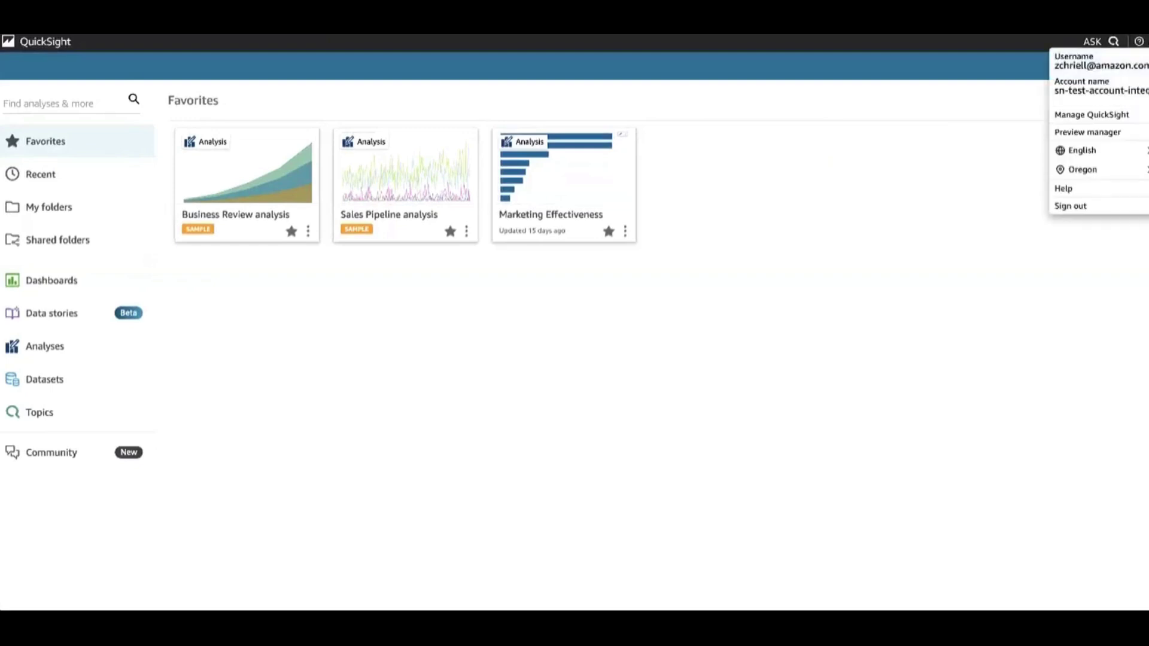
left_click(1121, 134)
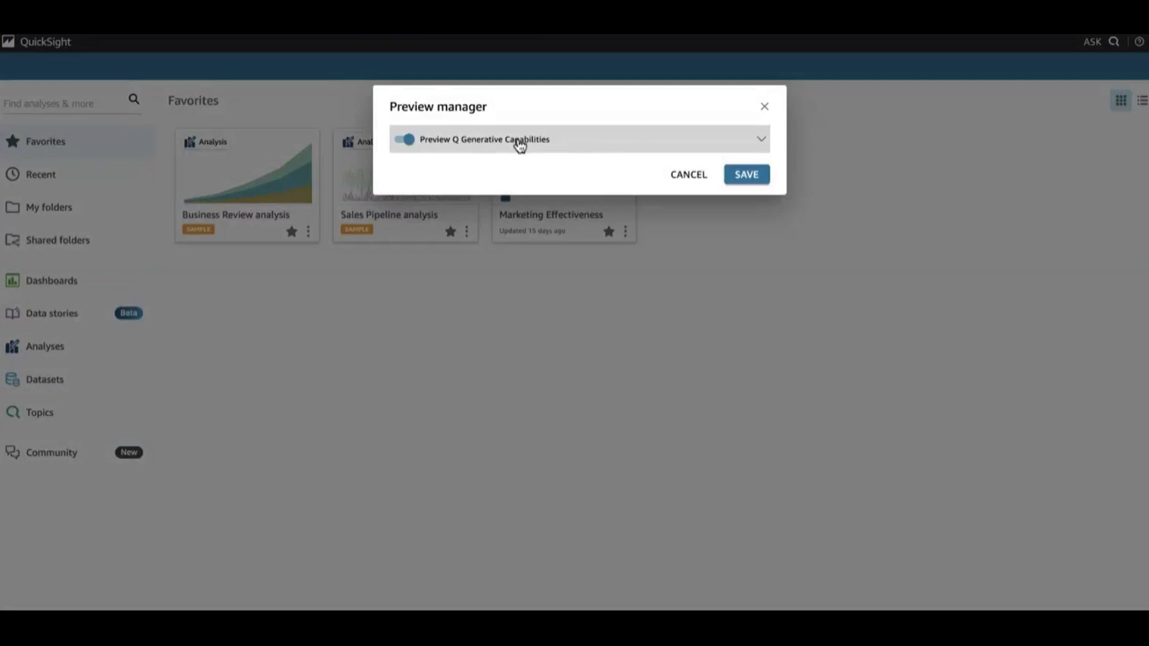
left_click(764, 109)
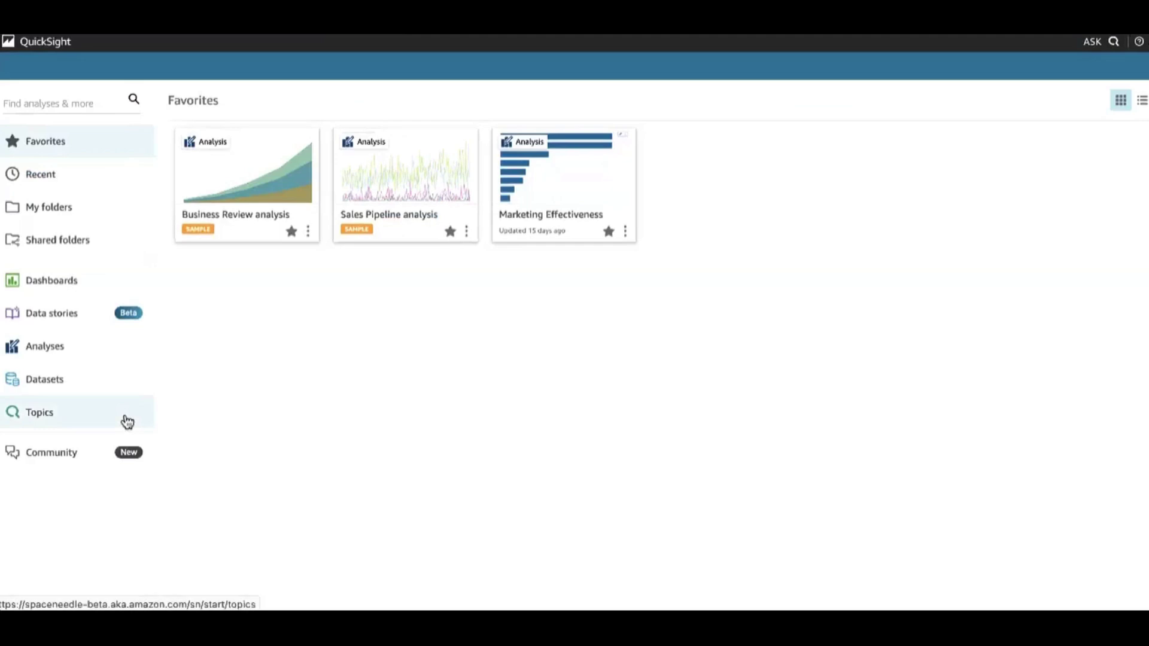
View the option to convert the Customer Usage - Classic Q&A topic to generative capabilities, and dismiss it without converting.
left_click(94, 417)
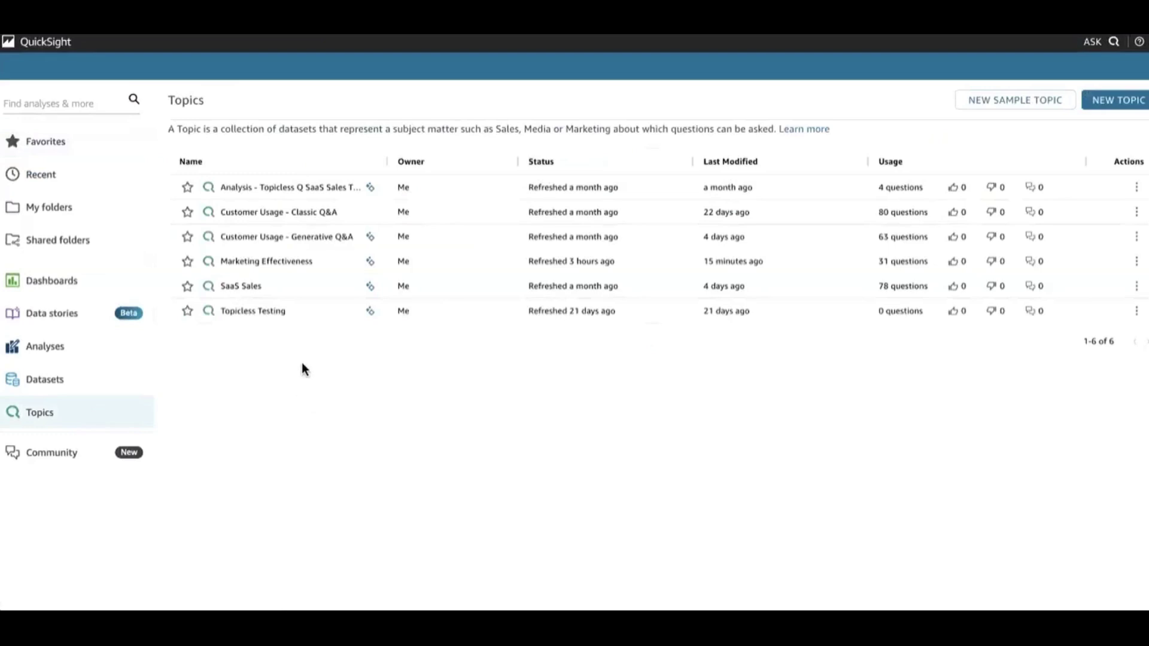
left_click(290, 219)
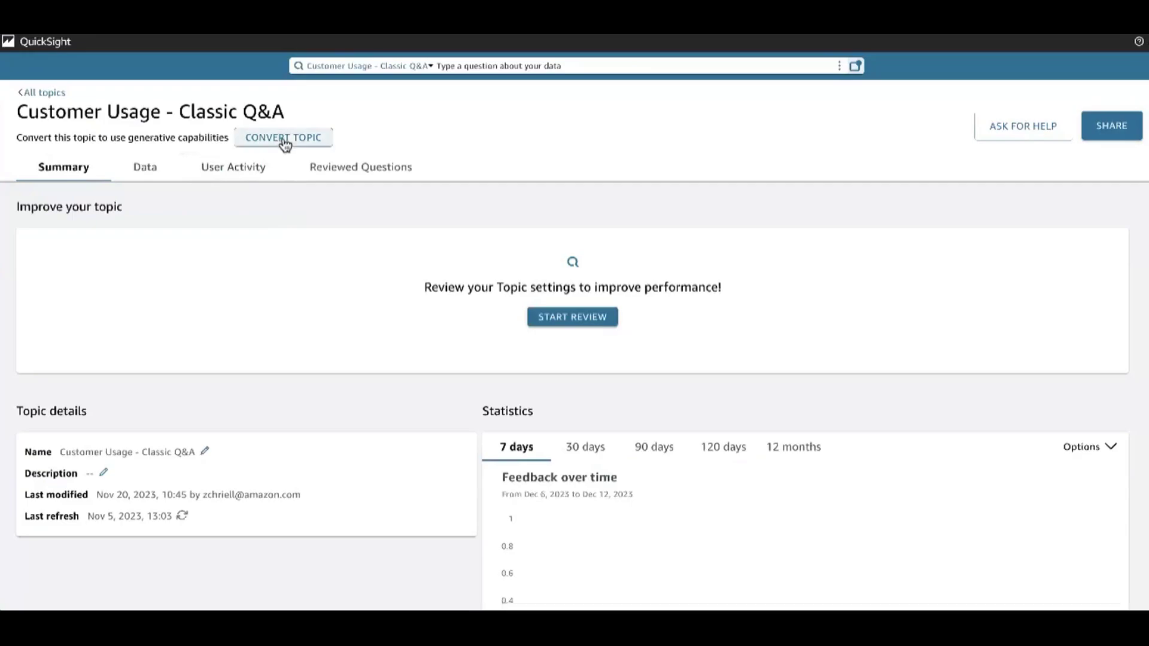
left_click(283, 140)
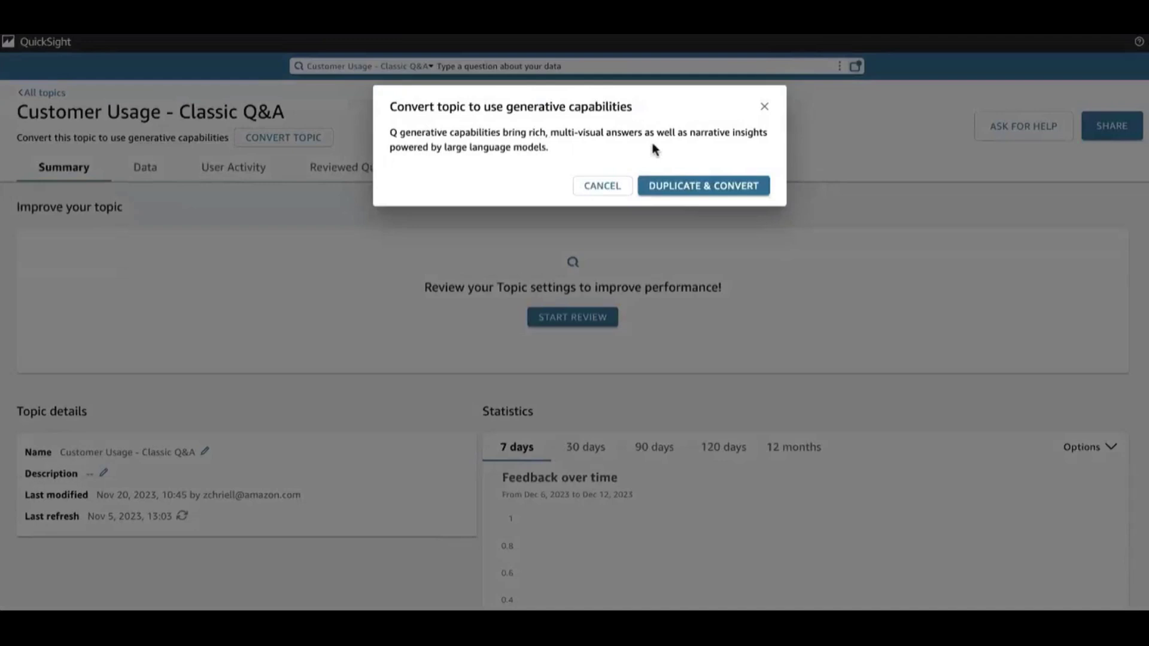
left_click(764, 108)
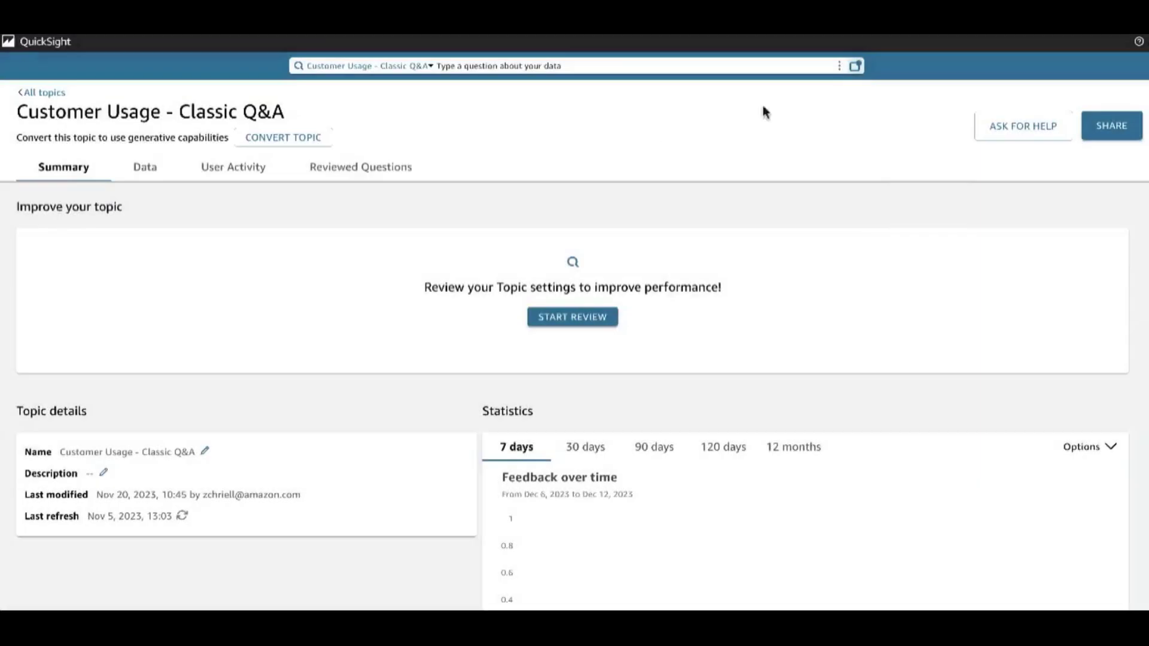
Open the Marketing Effectiveness topic and browse its data fields.
left_click(60, 94)
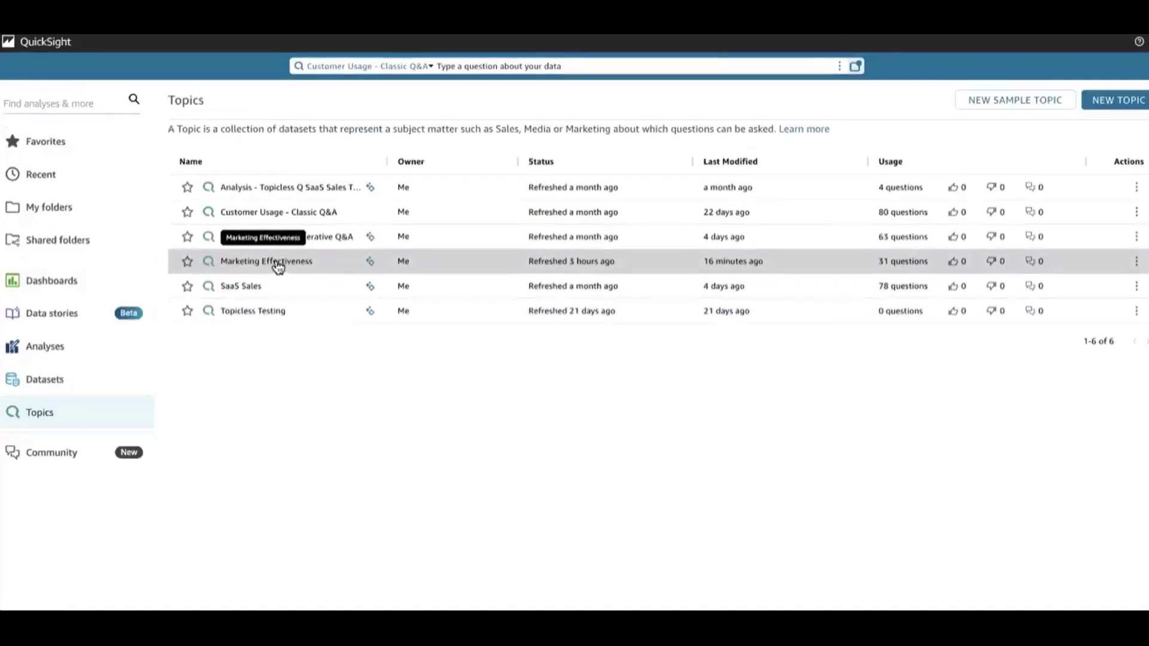
left_click(276, 262)
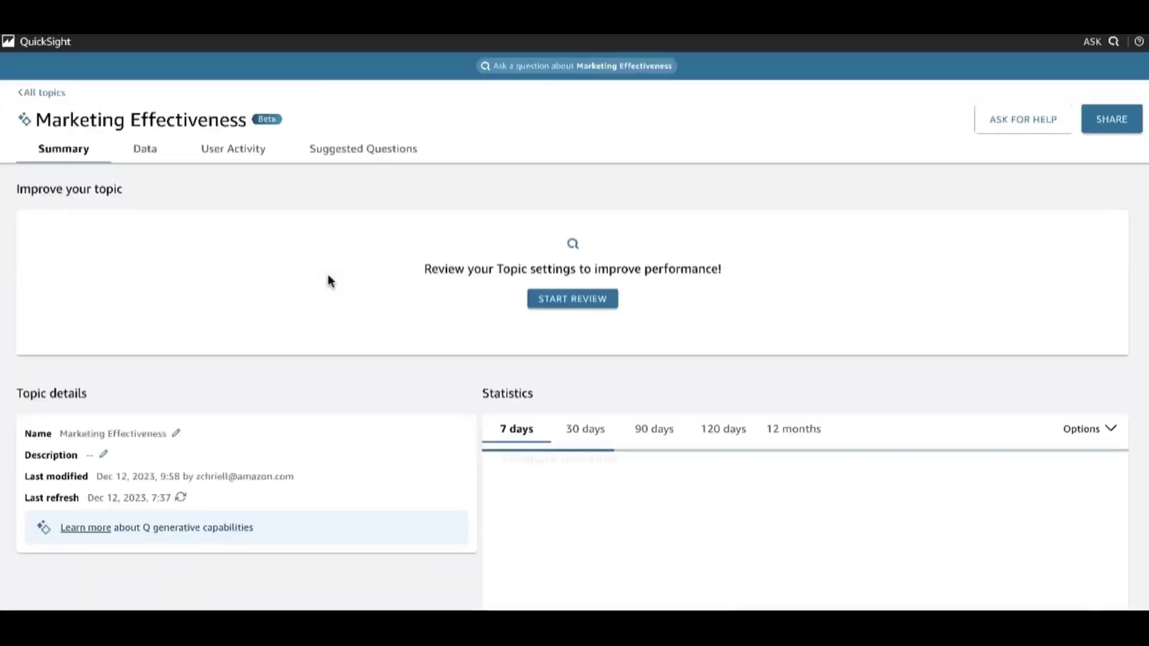
left_click(154, 158)
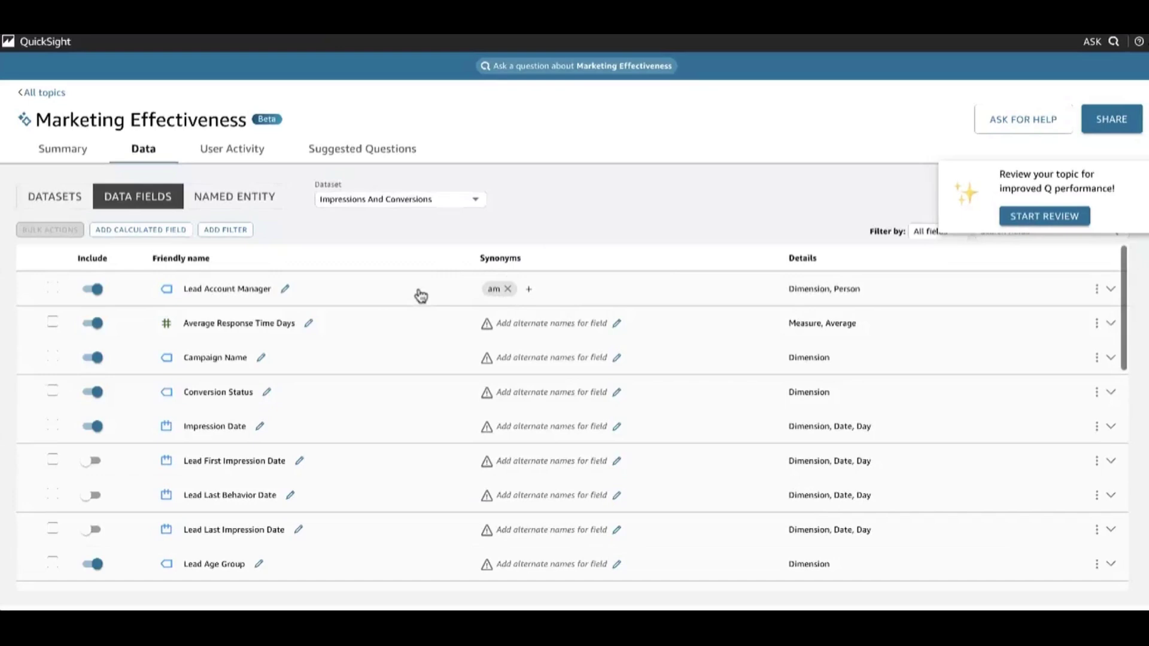
scroll(420, 296, "down", 1)
scroll(420, 295, "down", 5)
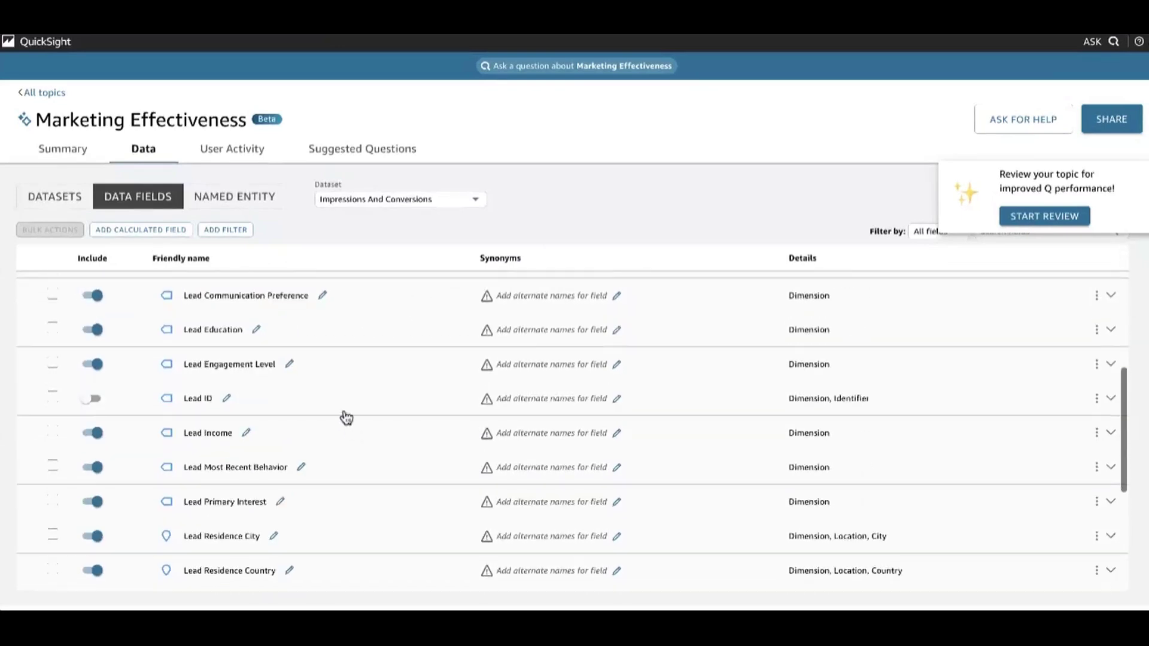
Examine the Lead ID field's settings, including role, semantic type and value preview, and collapse them.
left_click(373, 402)
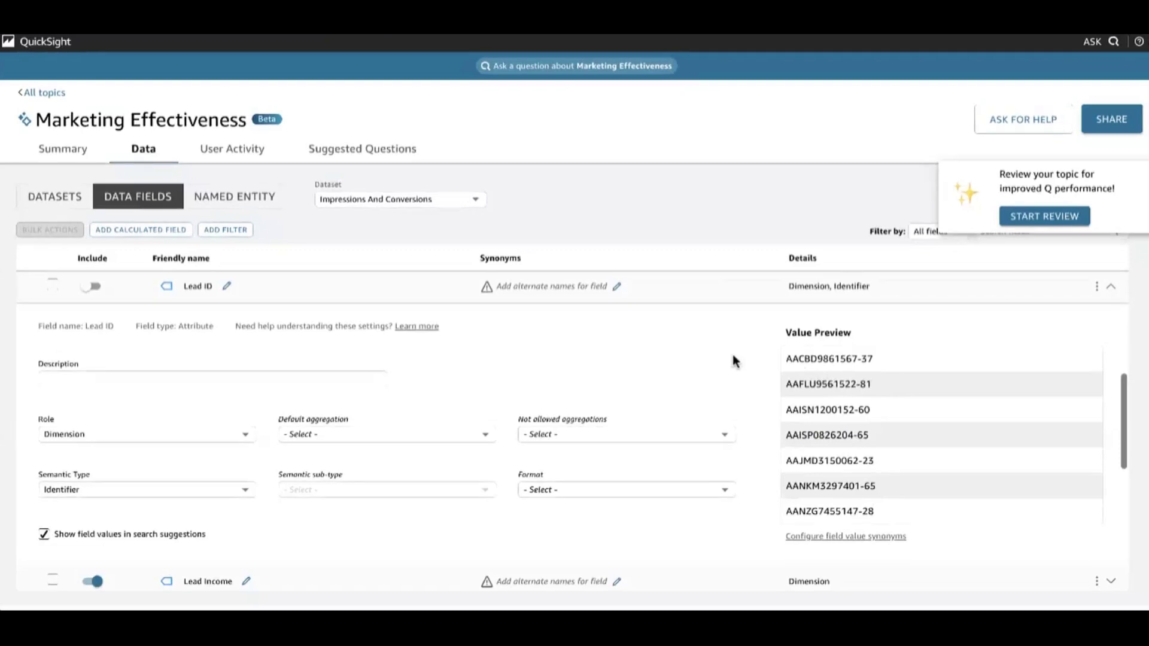
scroll(732, 354, "up", 1)
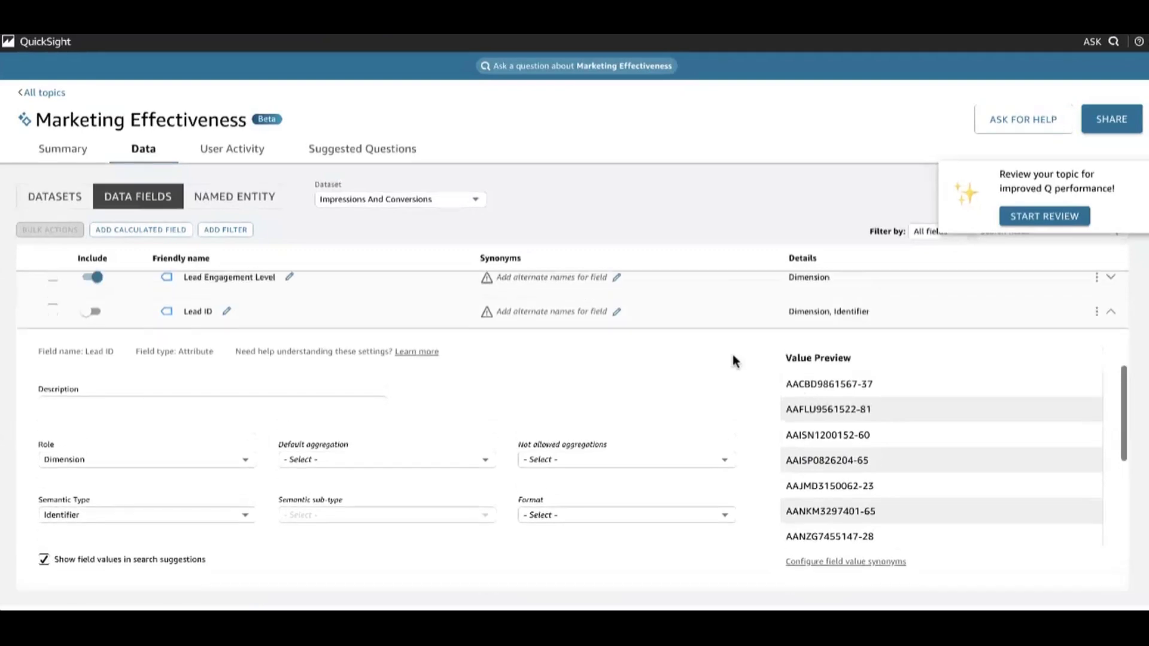
scroll(733, 357, "down", 1)
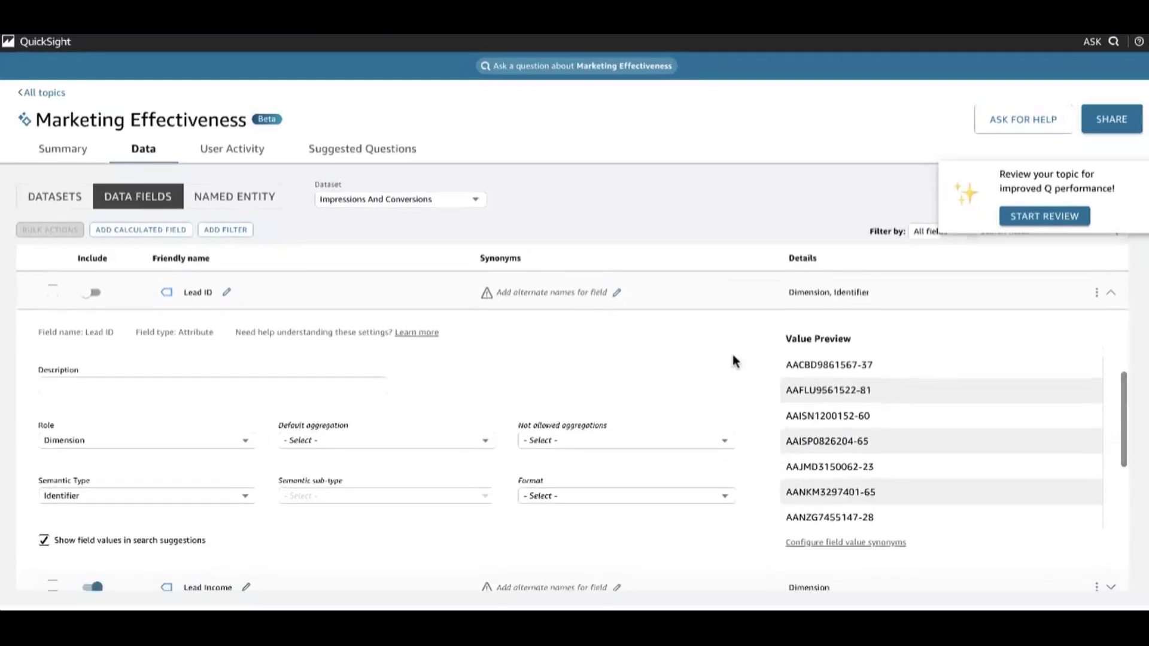
scroll(733, 356, "down", 1)
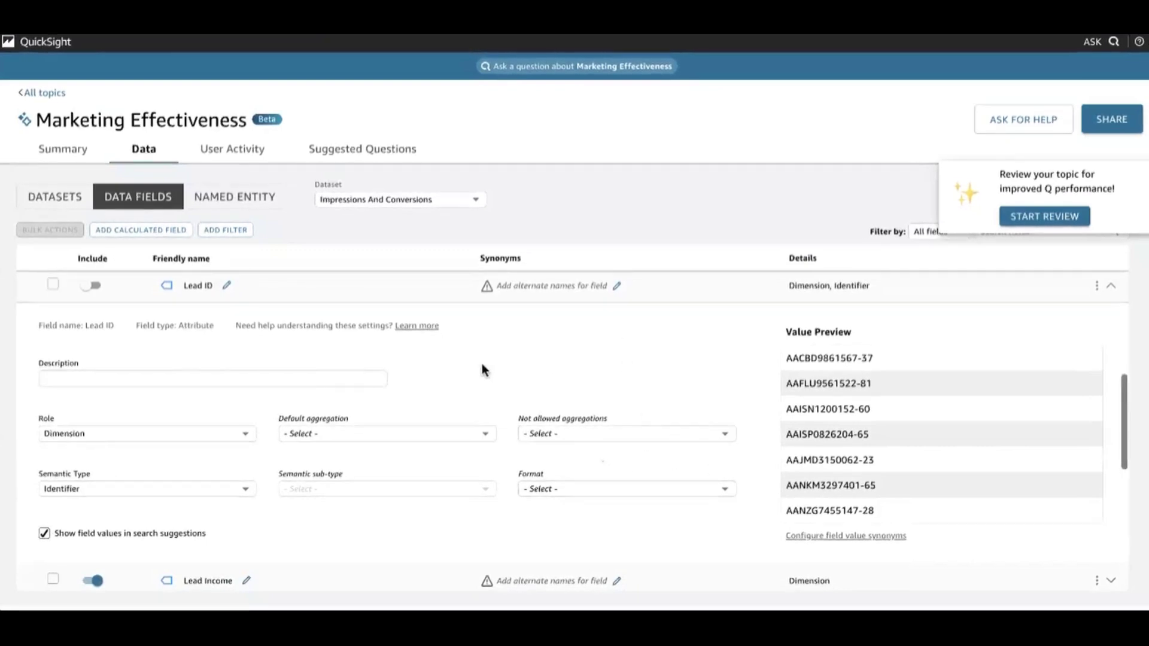
scroll(483, 368, "up", 1)
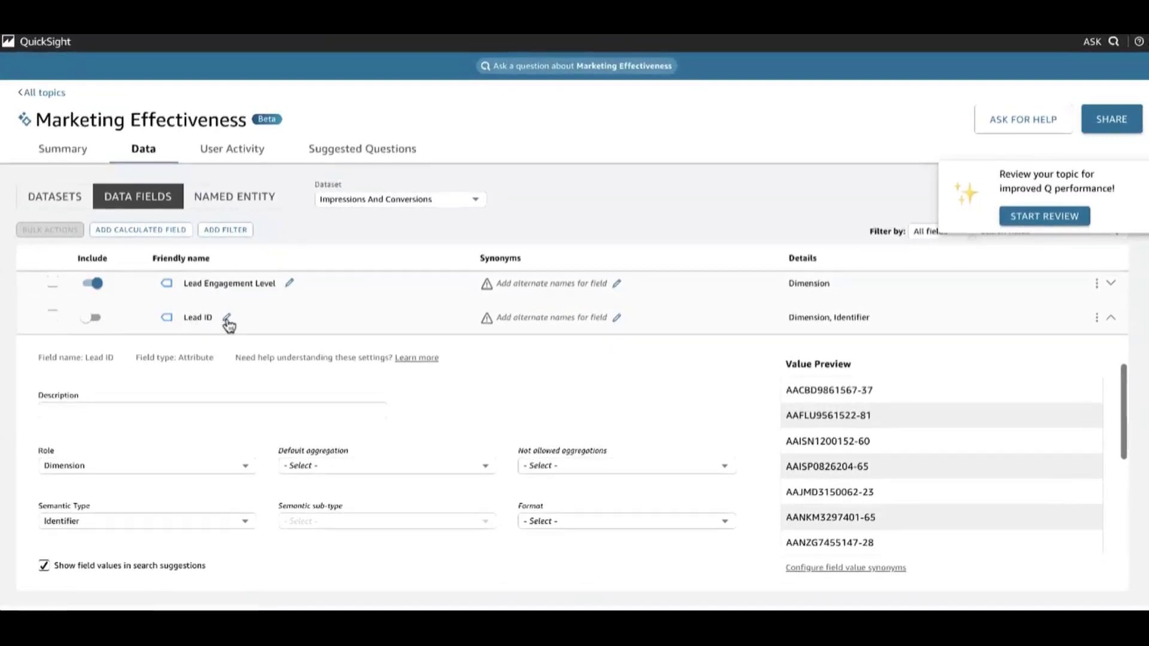
left_click(443, 323)
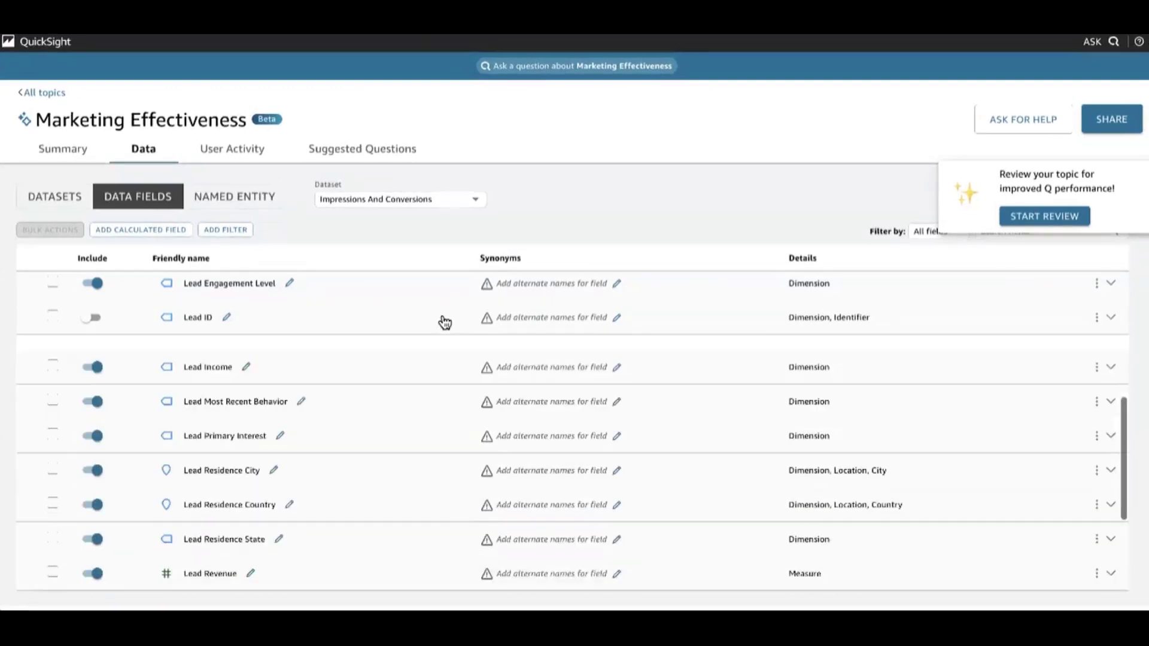
Inspect the expression of the Net Profit calculated field and leave it without changes.
scroll(569, 474, "down", 3)
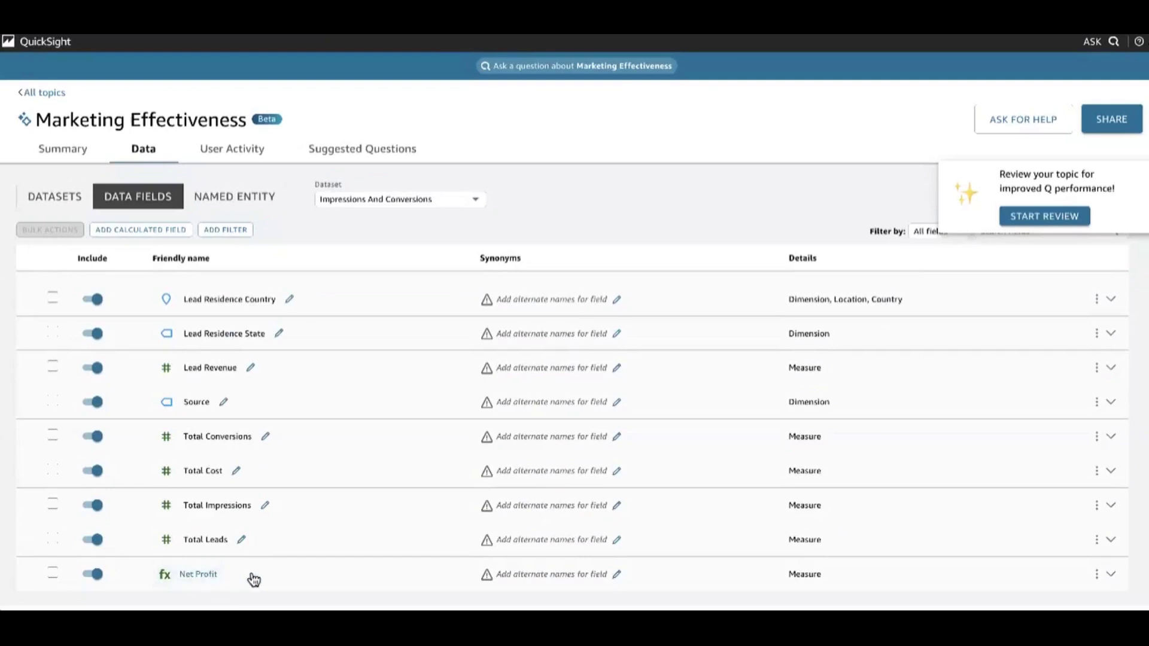
left_click(186, 578)
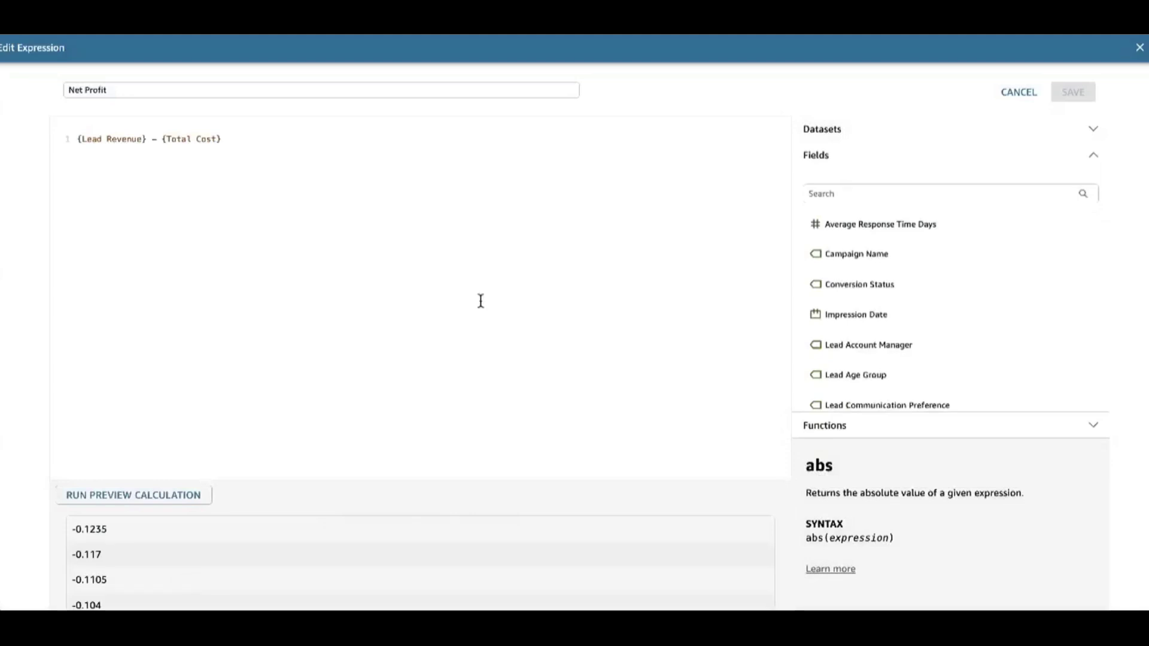
left_click(1018, 97)
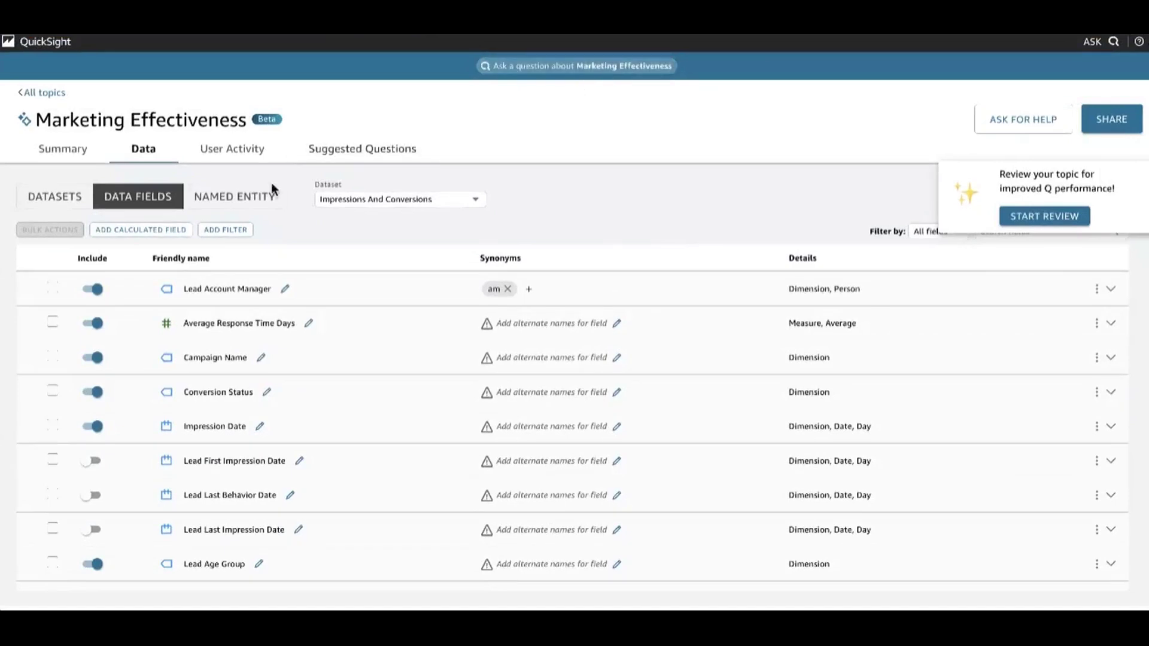
Look at the topic's named entities, ask Q "how did response time vary across ams", and close the answer.
left_click(232, 199)
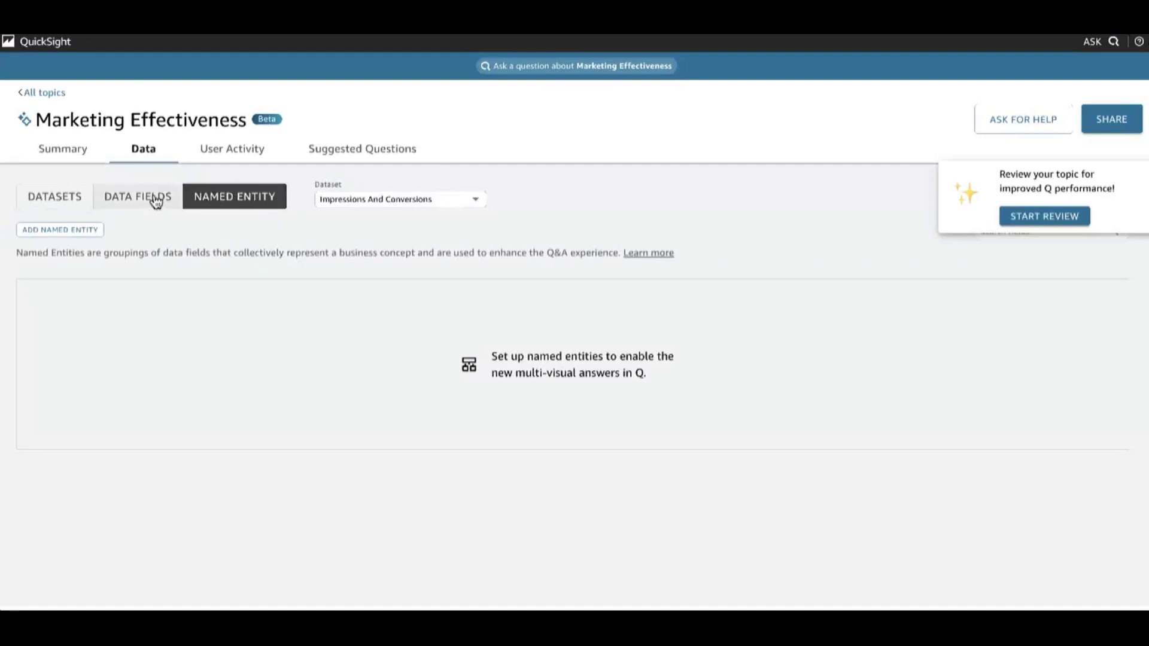
left_click(566, 70)
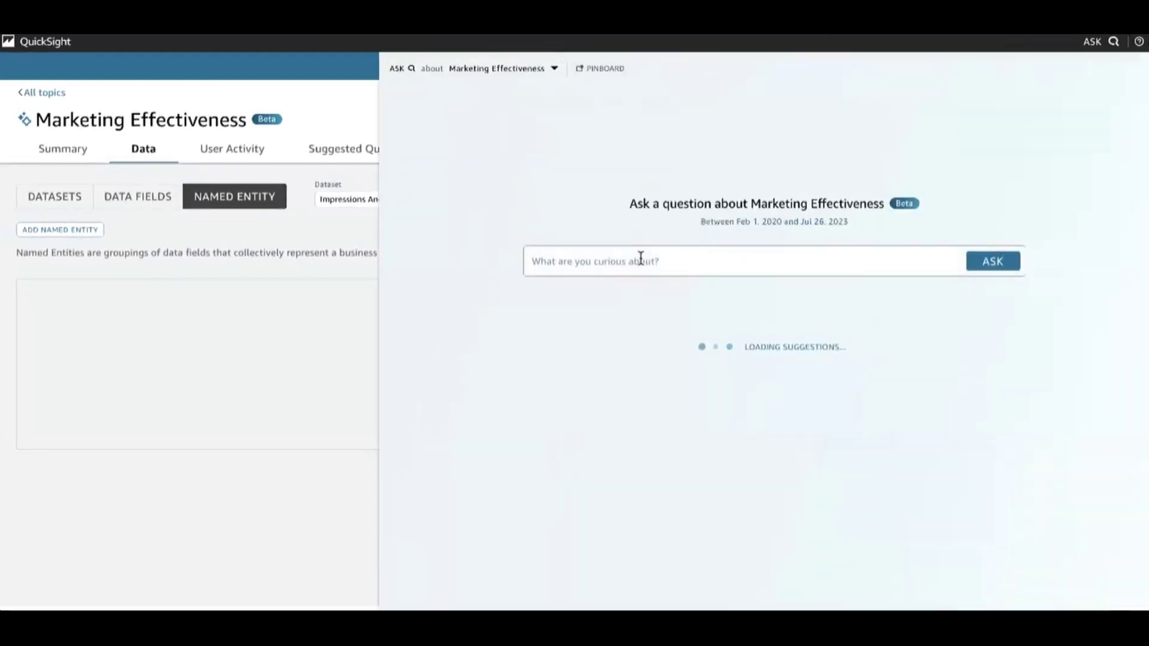
type("how did response time vary across ams")
key("Return")
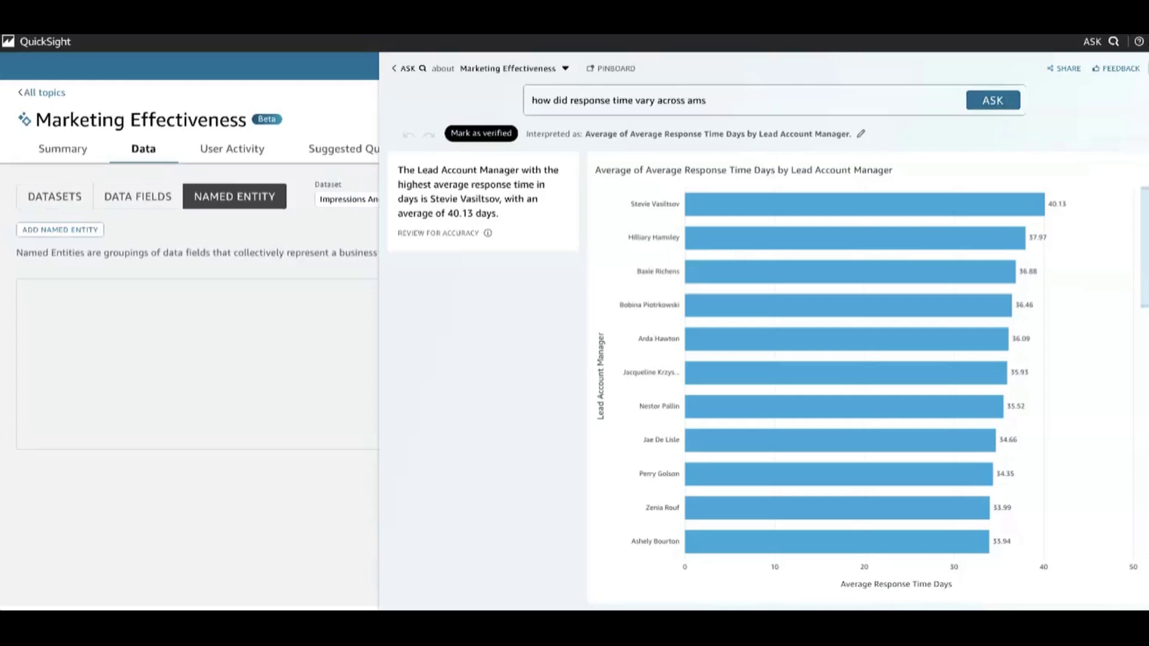
left_click(339, 257)
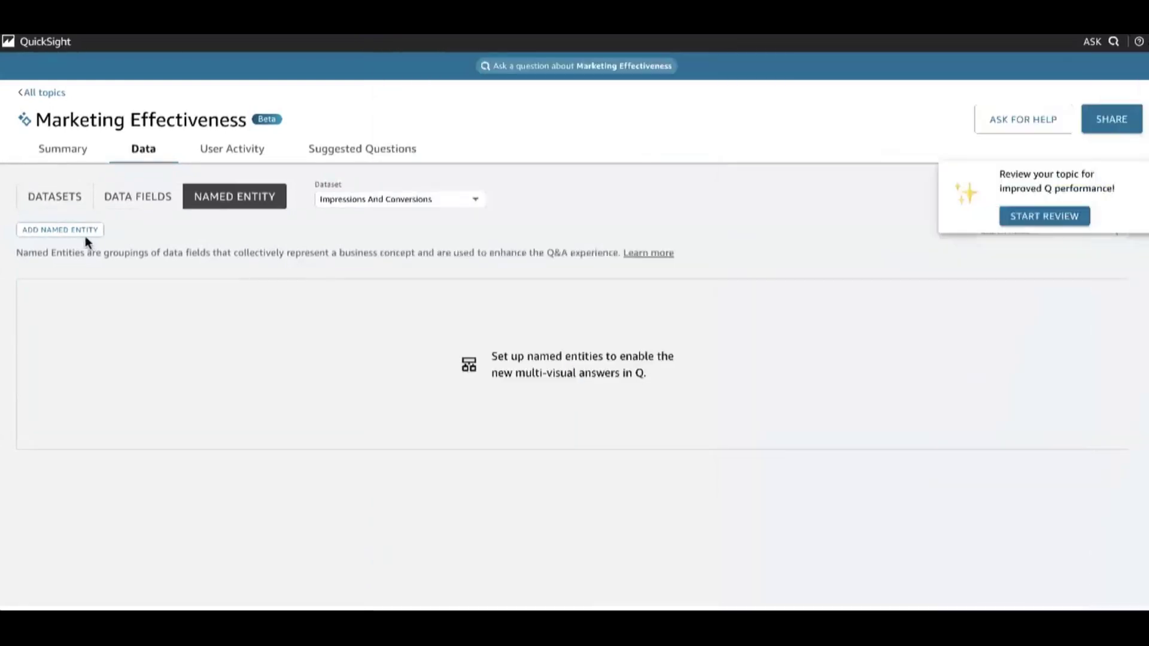
Create a named entity called "AM Details" for the Impressions And Conversions dataset.
left_click(77, 231)
left_click(495, 340)
left_click(330, 145)
type("AM D")
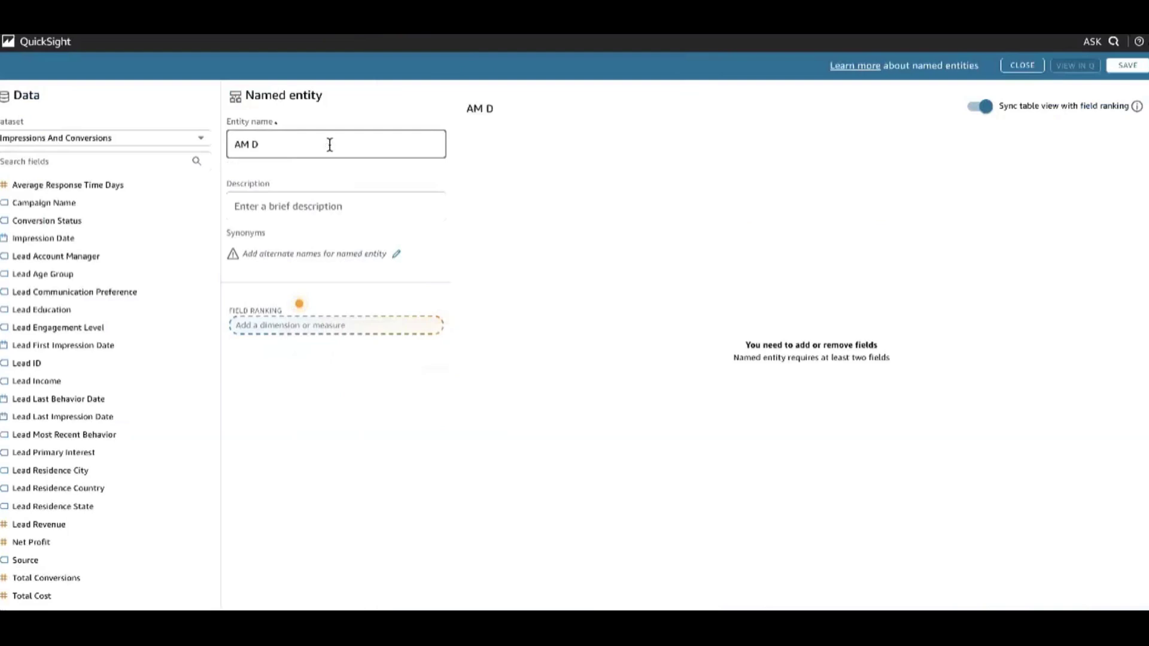
type("etails")
left_click(379, 472)
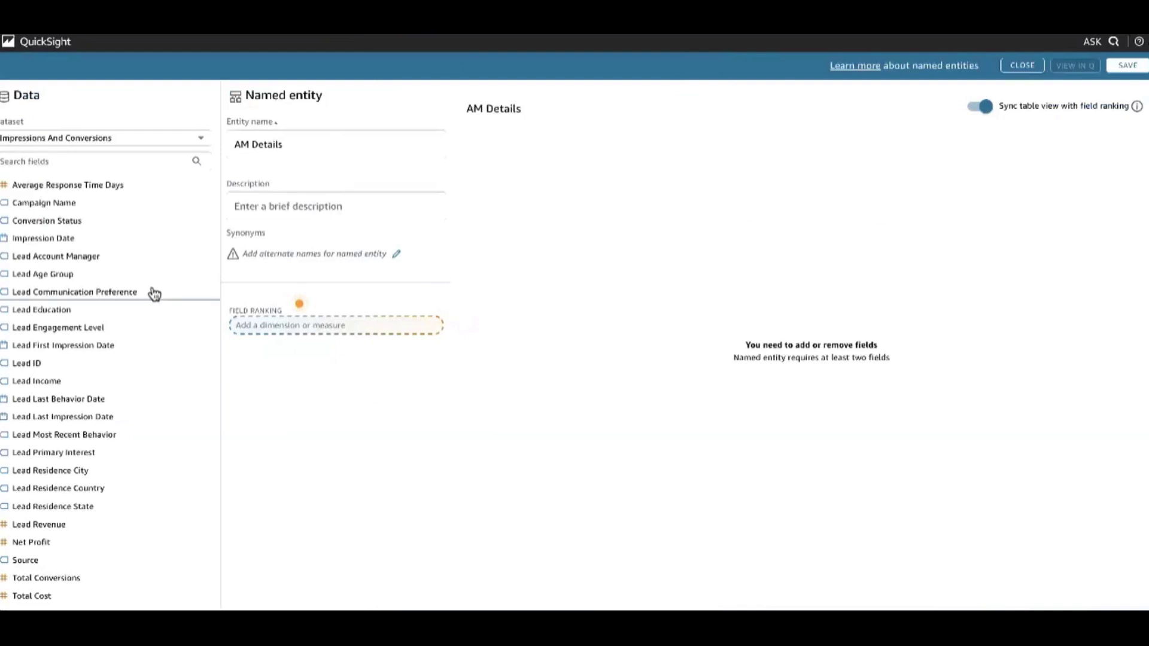
Add Lead Account Manager, Average Response Time Days, Total Impressions and Total Conversions to the entity's field ranking in that order.
left_click(103, 257)
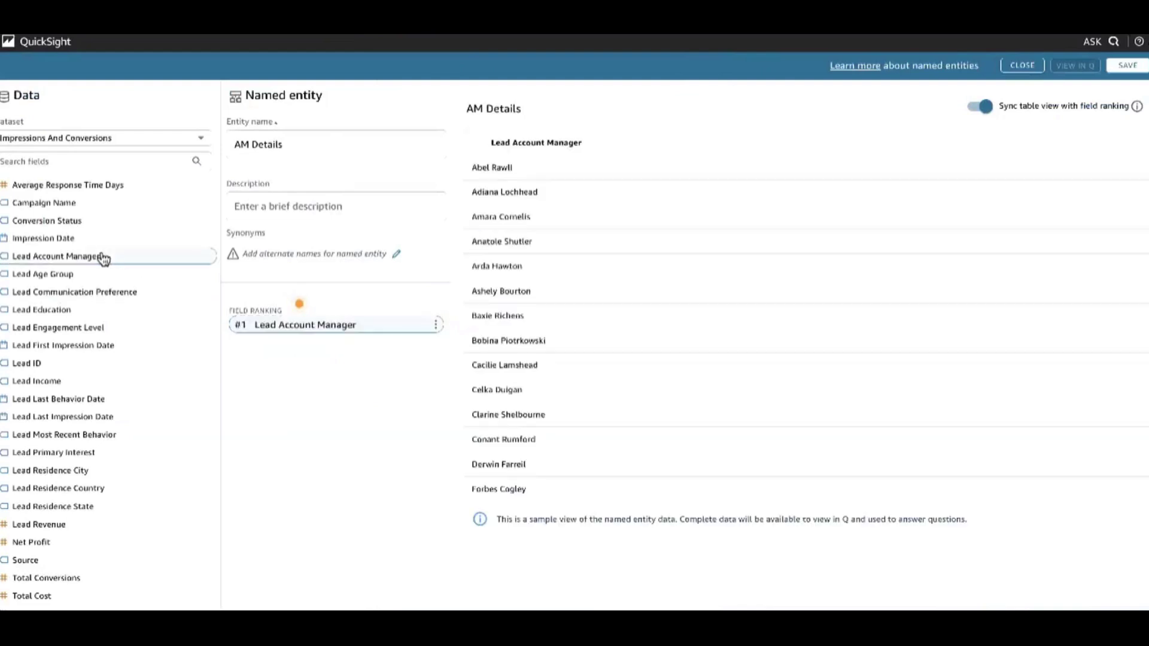
left_click(109, 189)
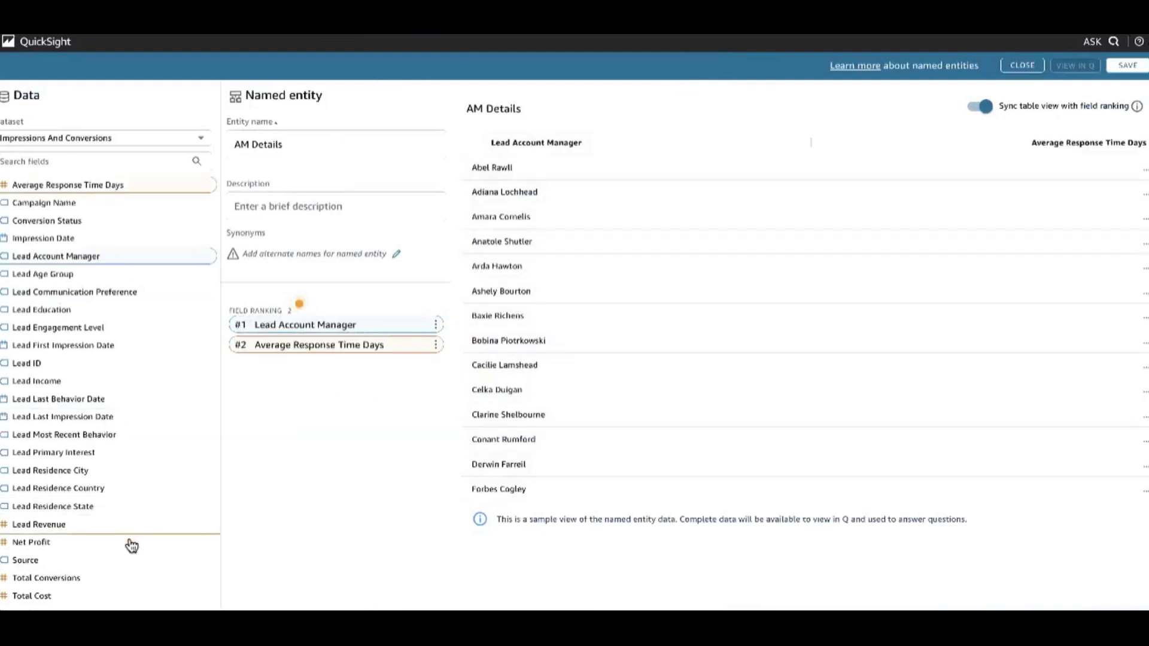
scroll(132, 545, "down", 1)
left_click(91, 586)
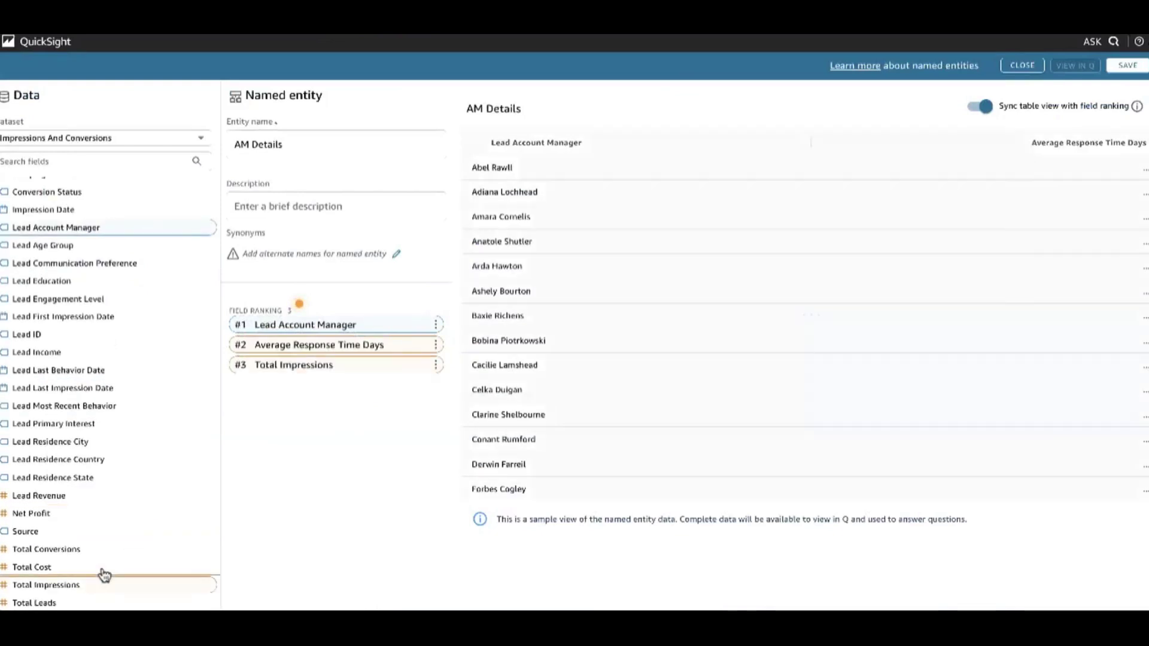
left_click(102, 554)
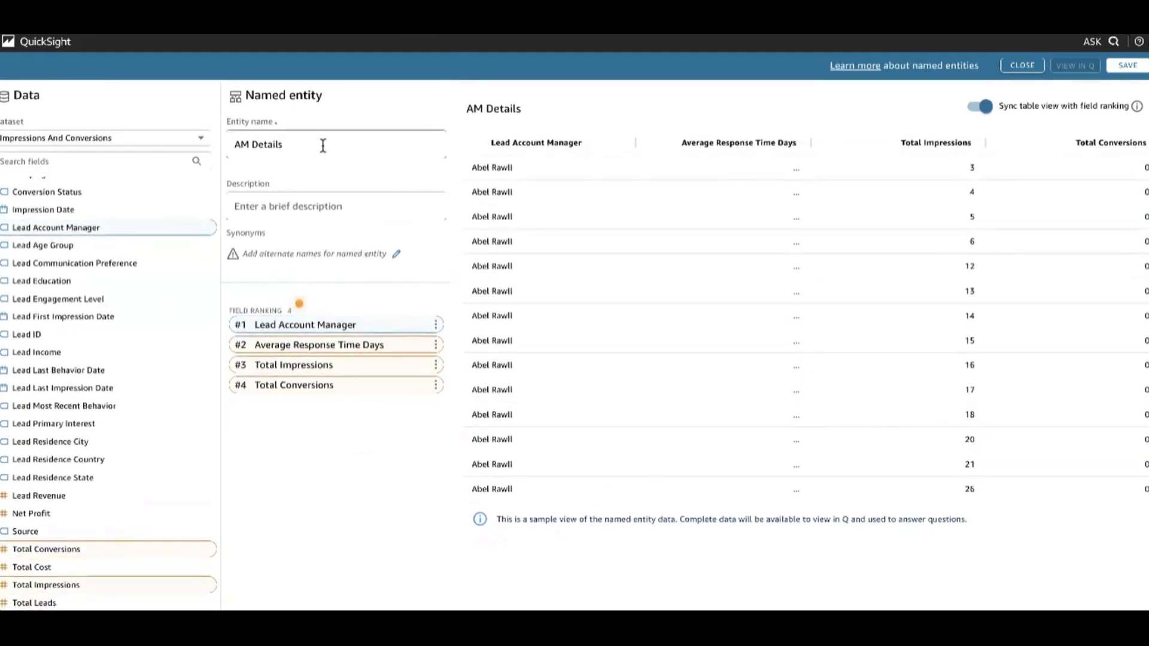
Save the AM Details named entity and close its editor.
left_click(1128, 69)
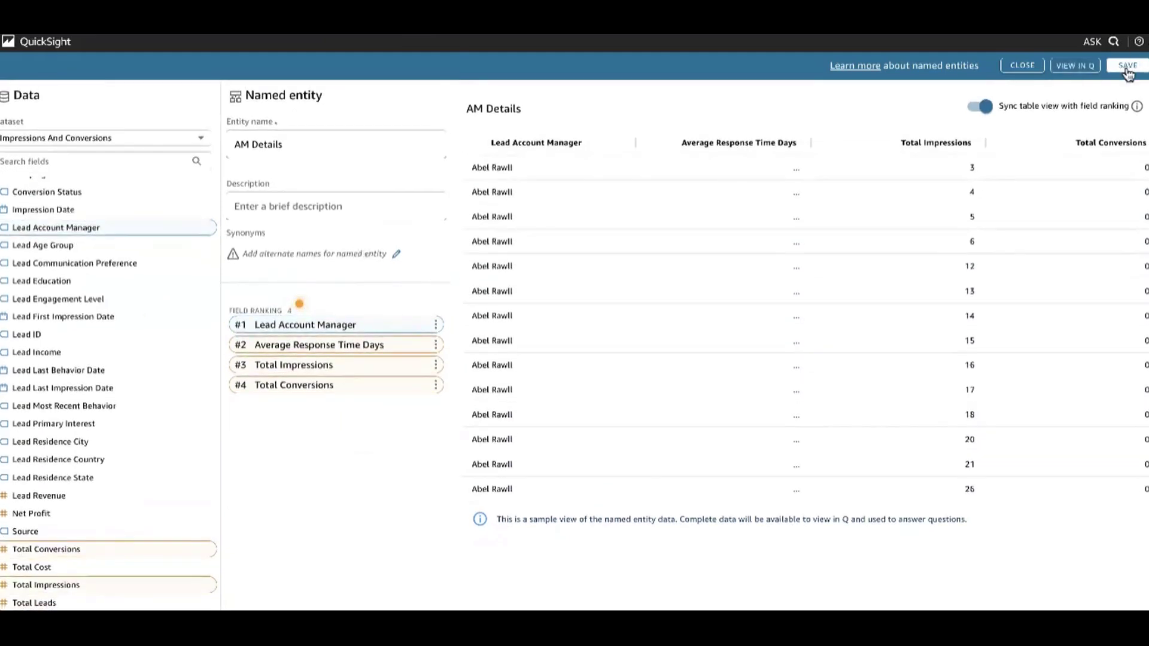
left_click(1136, 62)
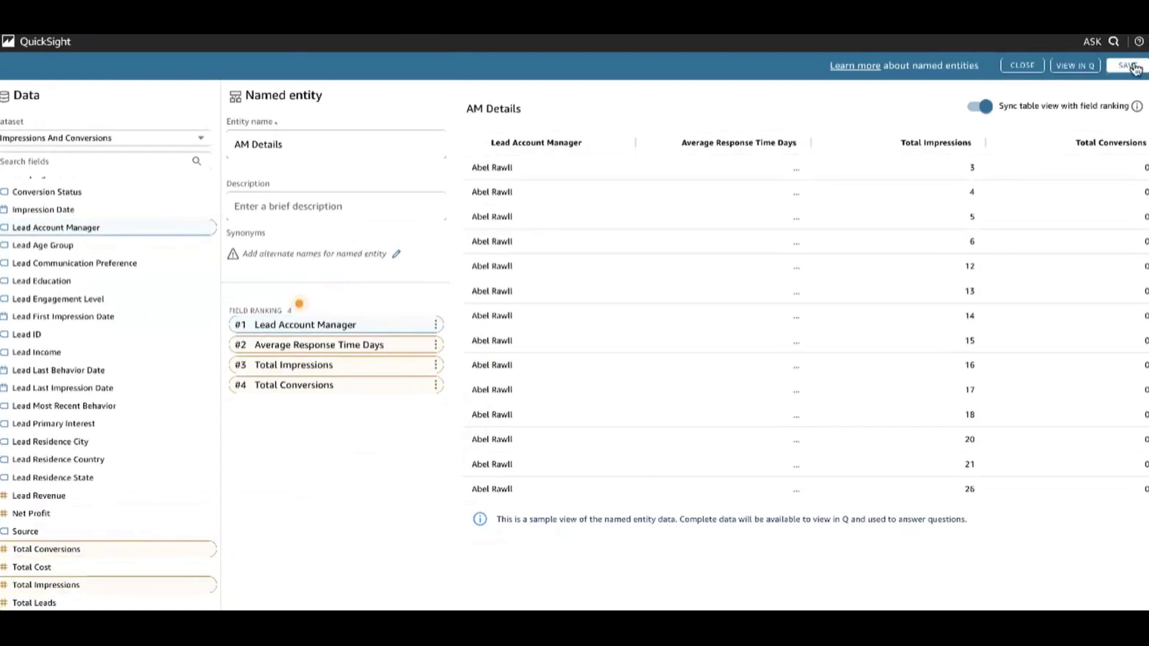
left_click(1021, 68)
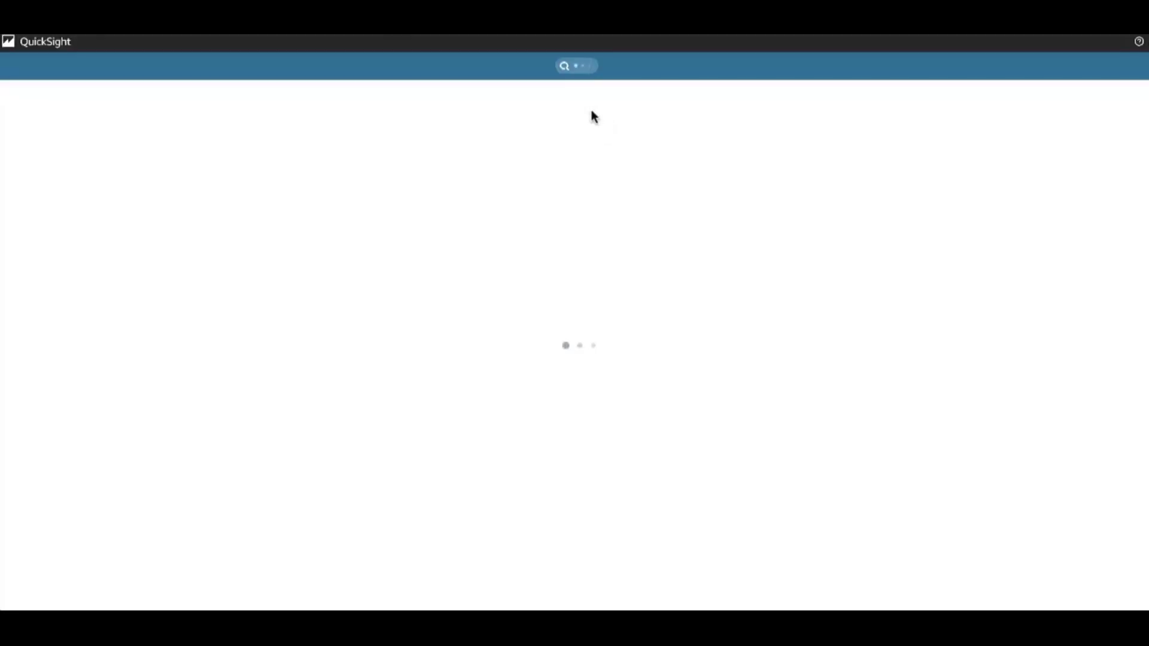
Ask Q about Marketing Effectiveness "how does response time vary across ams".
left_click(576, 67)
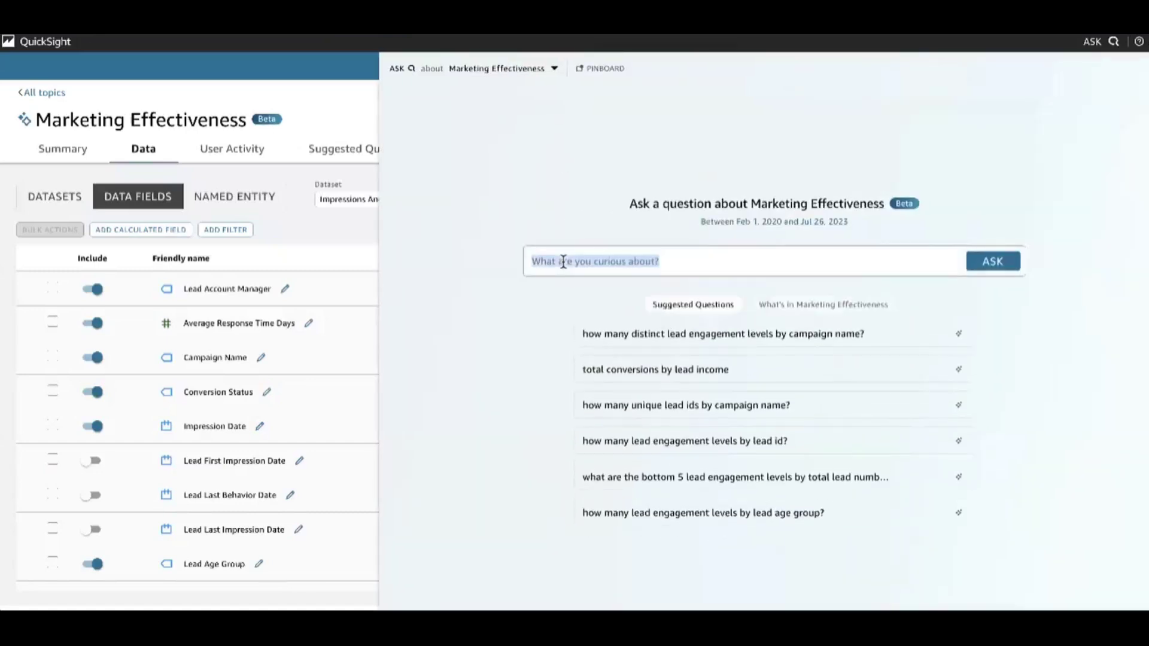
type("how does")
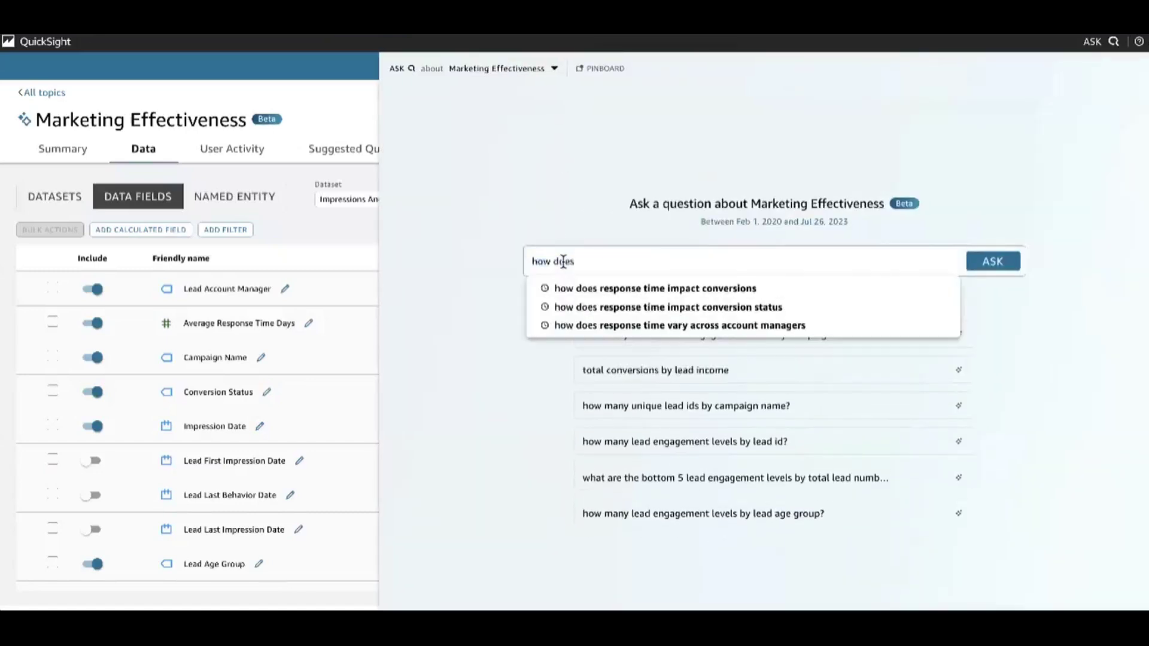
type(" response time")
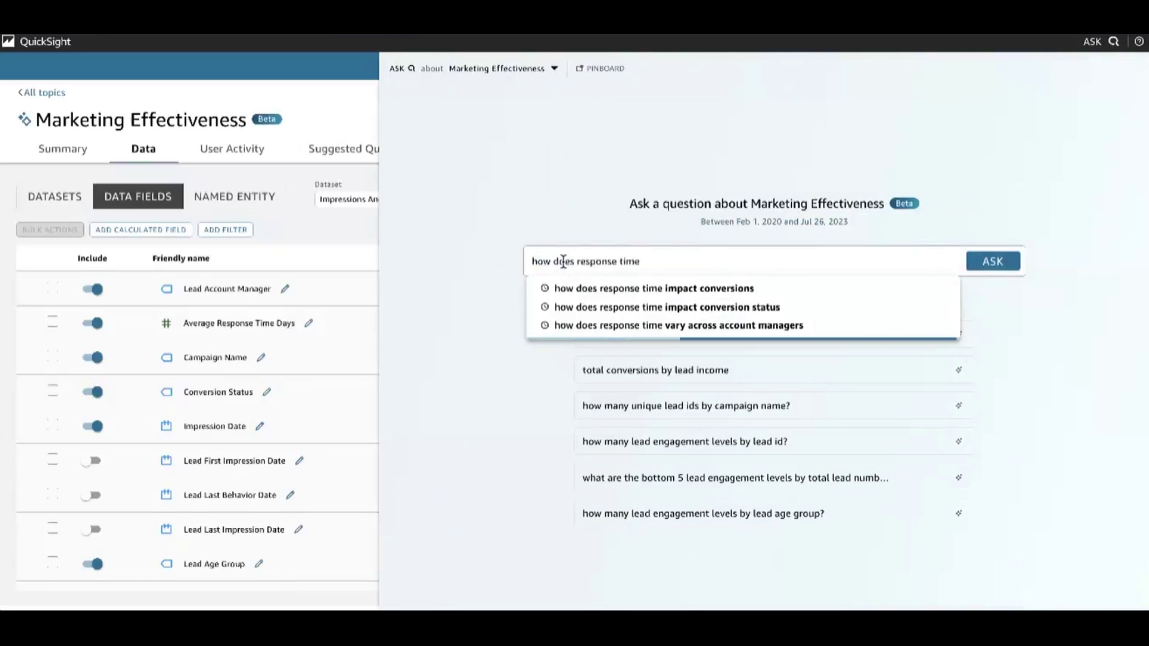
type(" vary across ams")
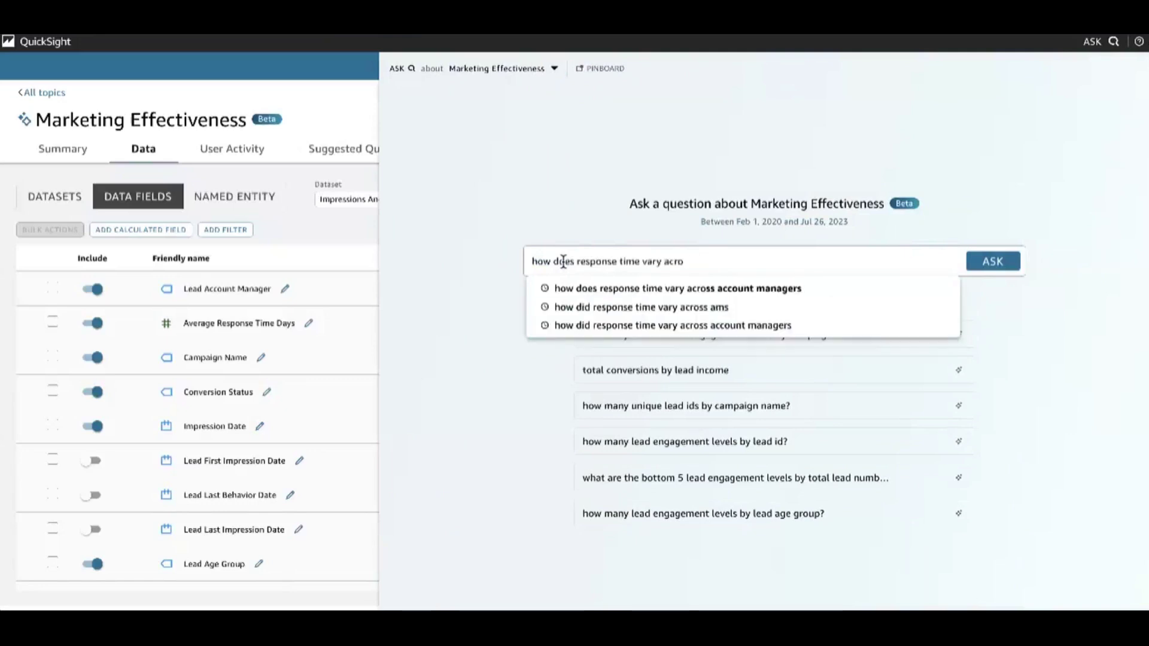
key("Return")
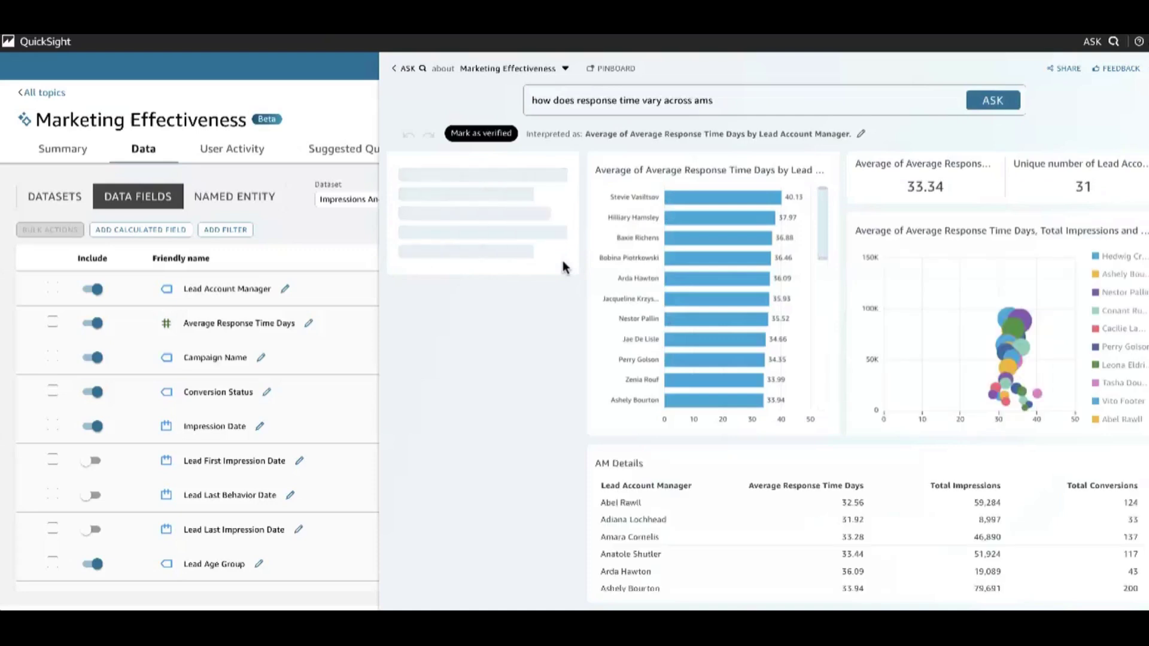
Expand the answer's AM Details table to look through it, copy the visual's link, and close the answer.
mouse_move(603, 178)
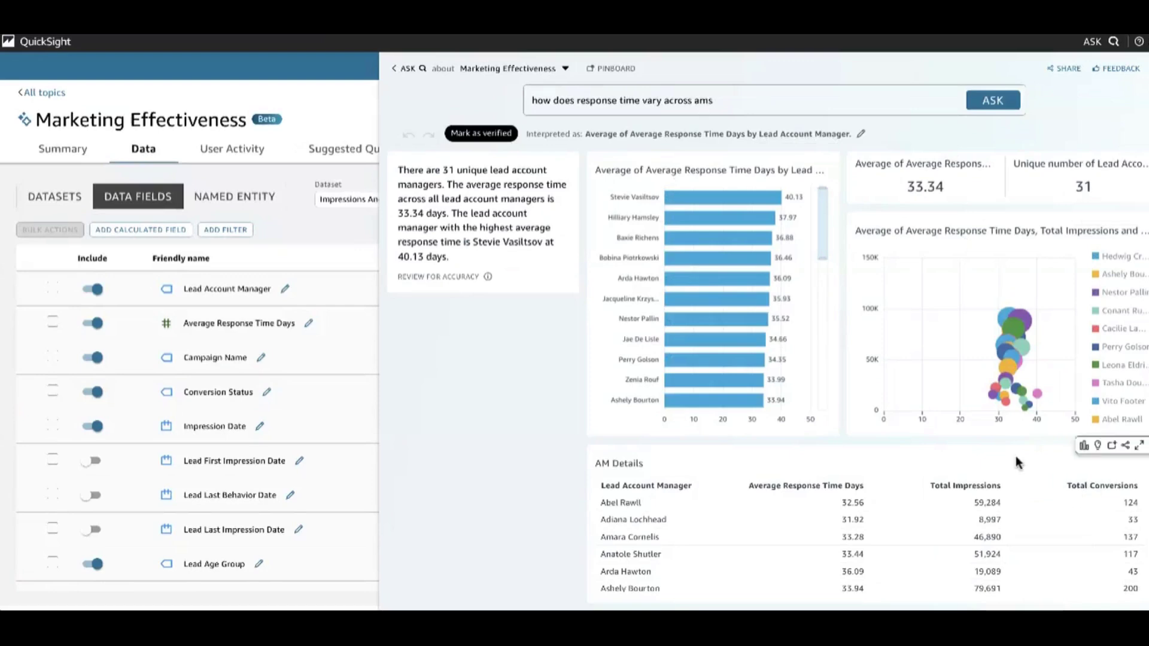
left_click(1139, 445)
scroll(1113, 413, "down", 5)
scroll(1107, 390, "up", 5)
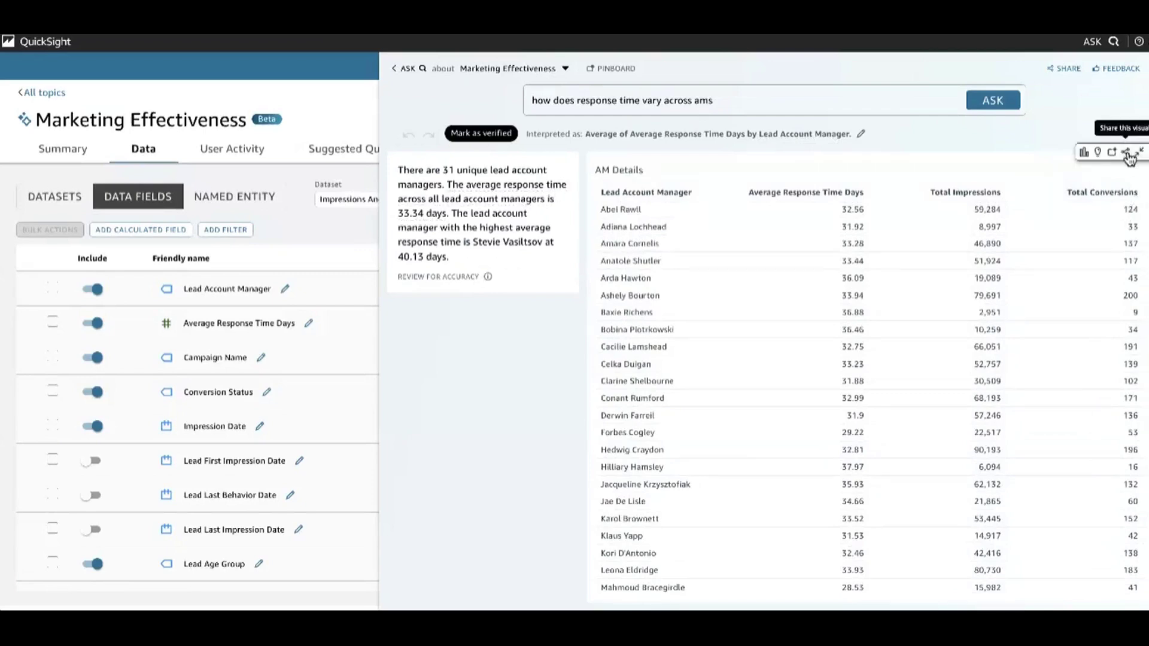
left_click(1127, 154)
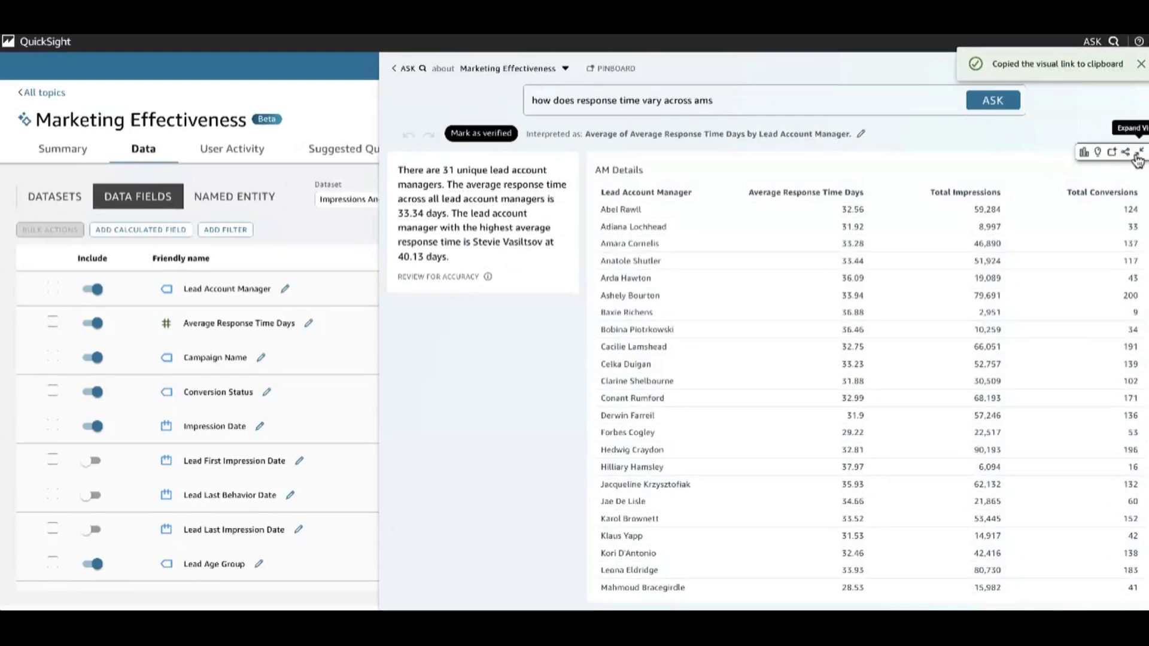
left_click(1139, 154)
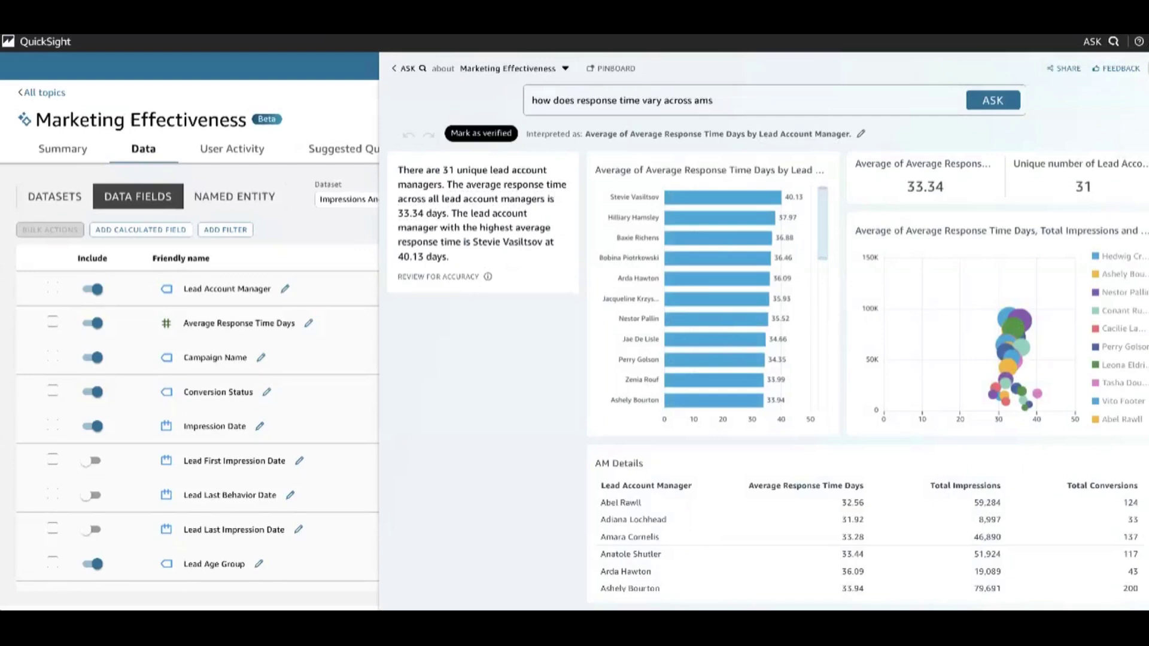
key("Escape")
Create a second named entity called "Campaign Details" for the Impressions And Conversions dataset.
left_click(248, 201)
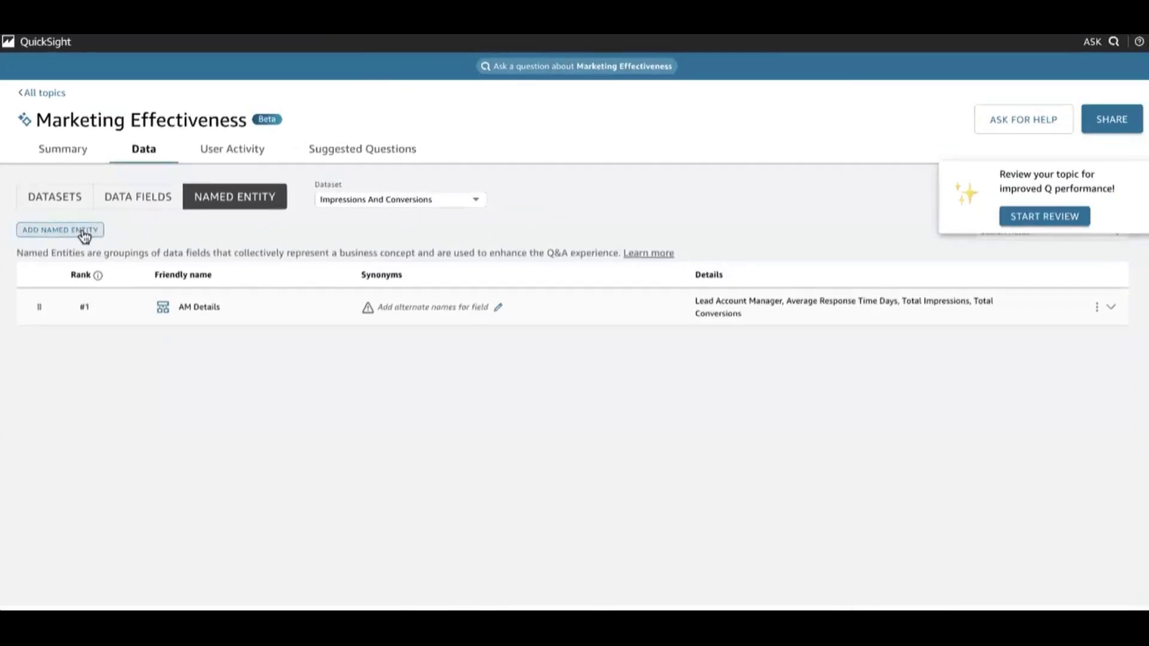
left_click(85, 234)
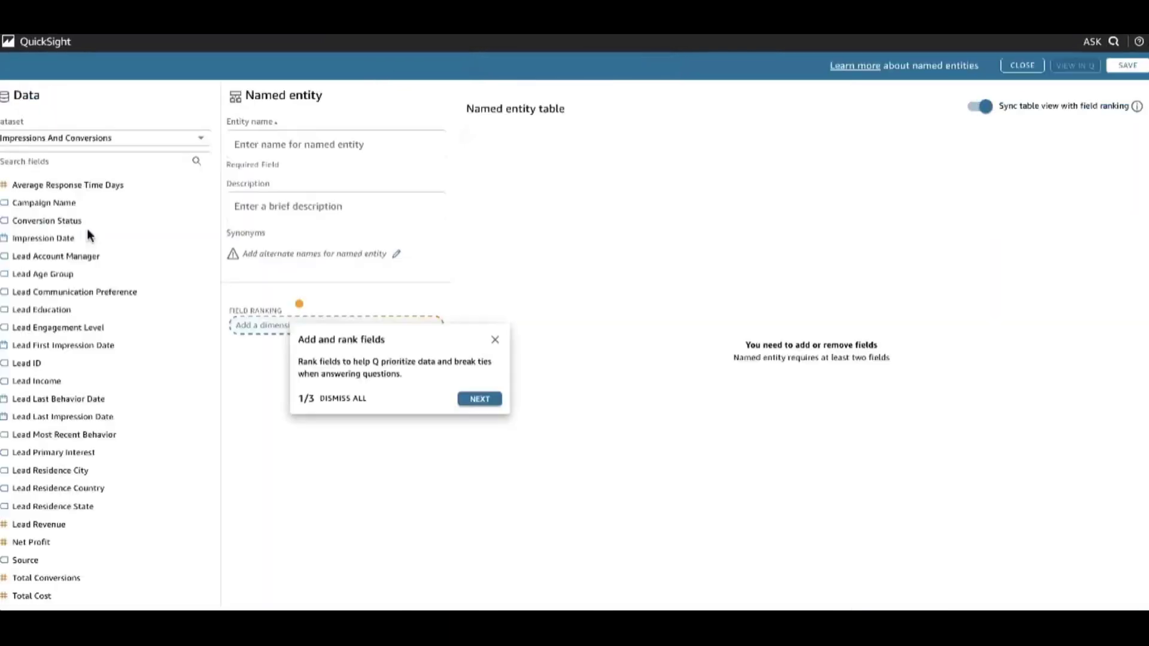
left_click(276, 150)
left_click(321, 140)
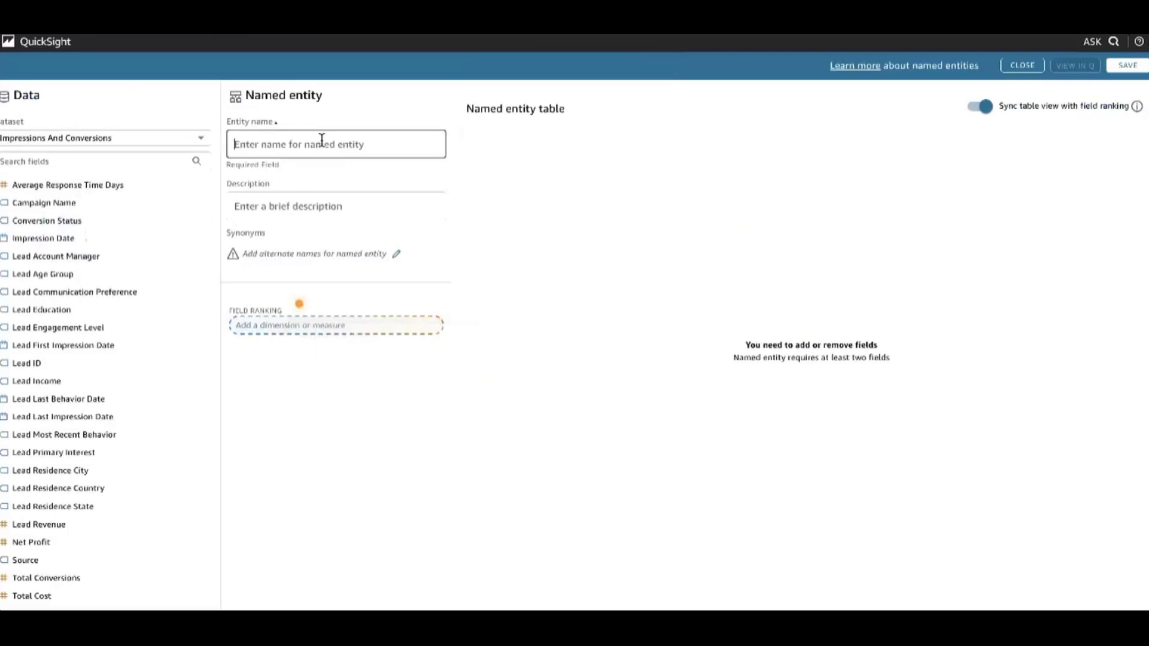
type("Campaign Details")
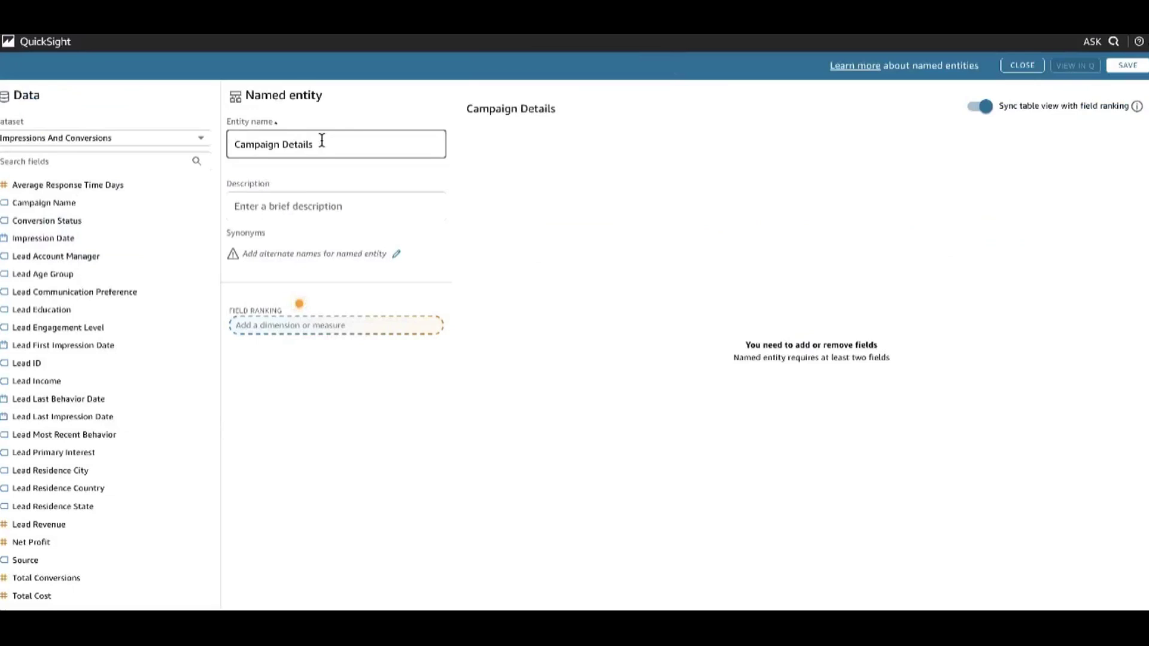
Add Campaign Name, Conversion Status, Total Leads and Net Profit to the entity's field ranking in that order and save the entity.
left_click(120, 214)
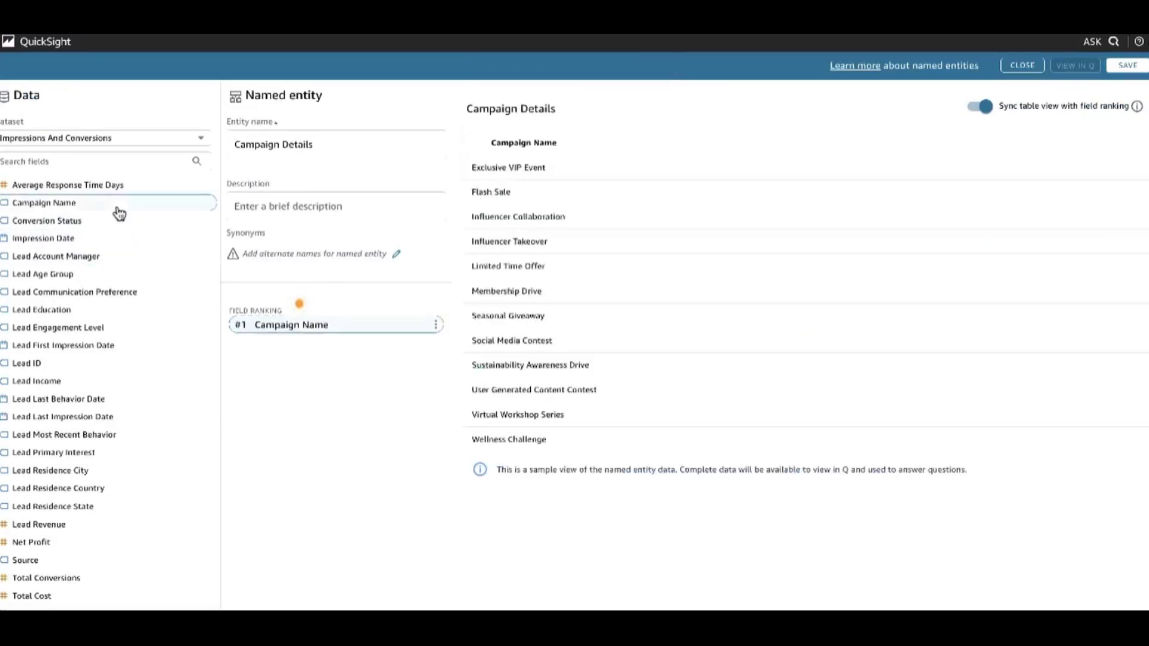
left_click(114, 225)
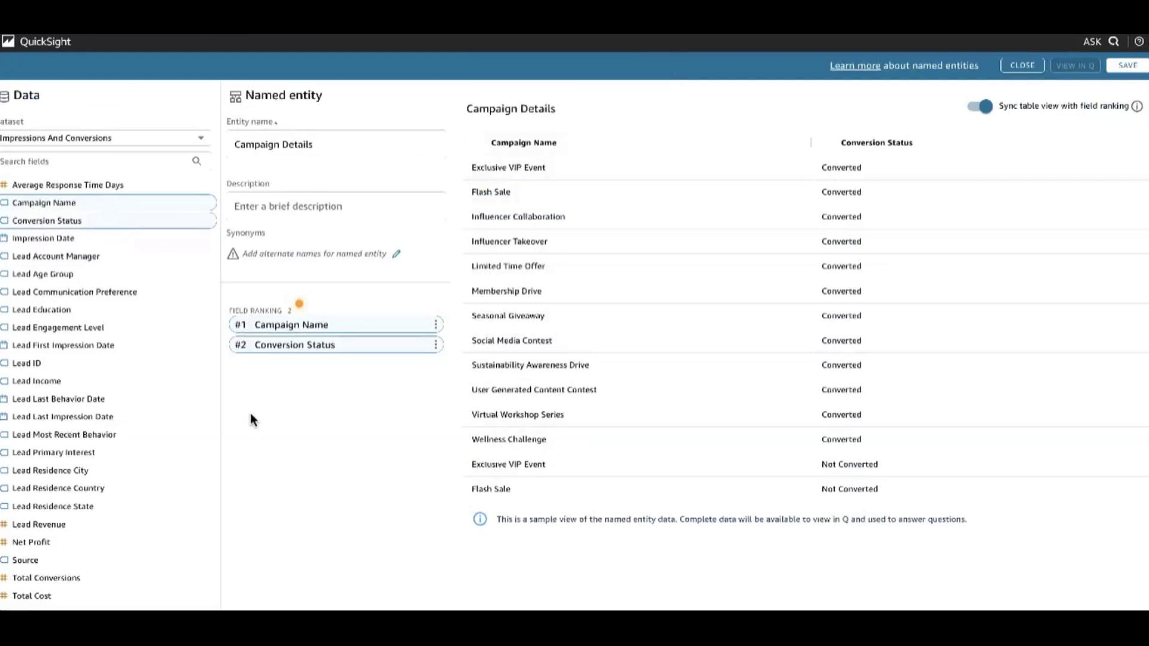
scroll(65, 442, "down", 1)
left_click(81, 604)
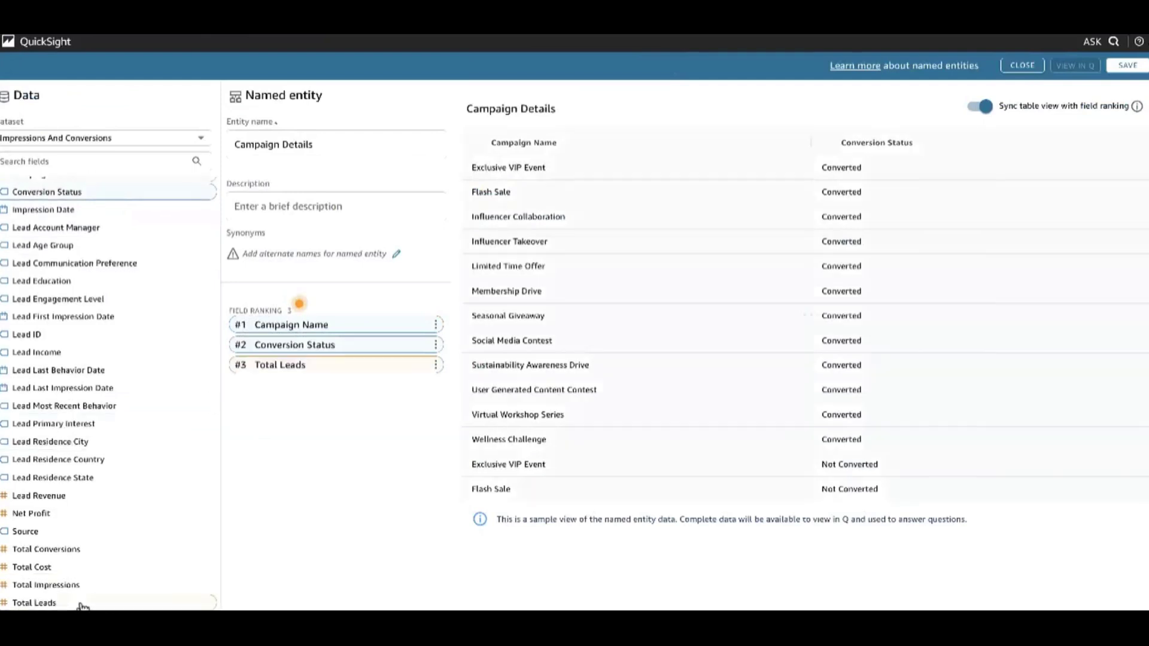
left_click(64, 517)
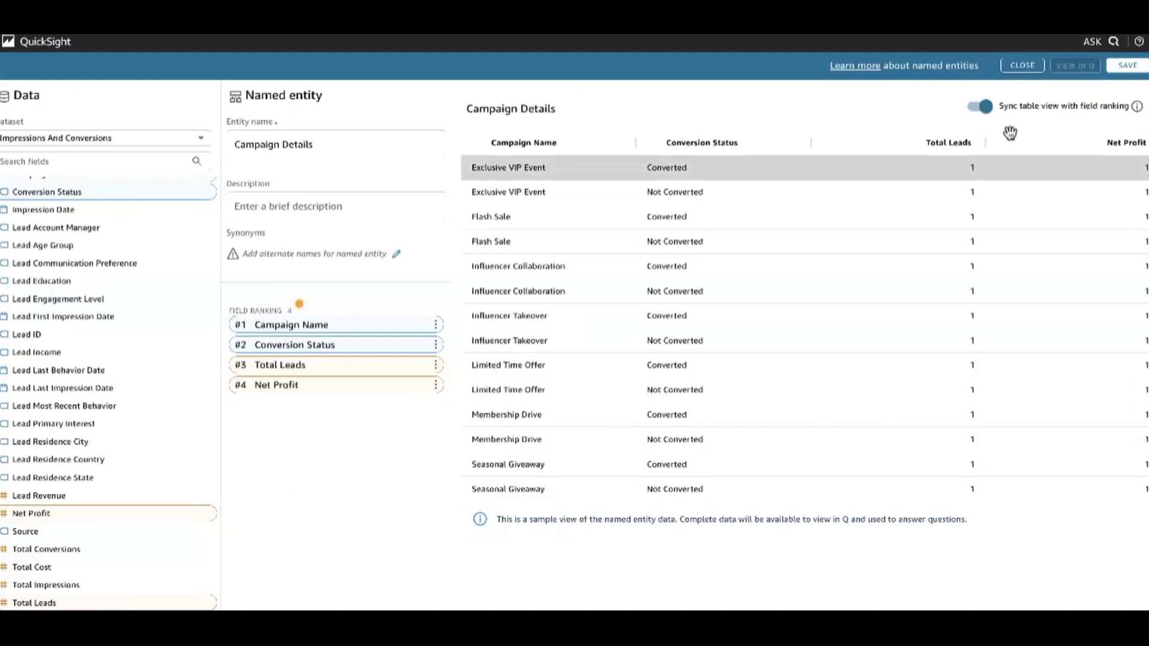
left_click(1125, 69)
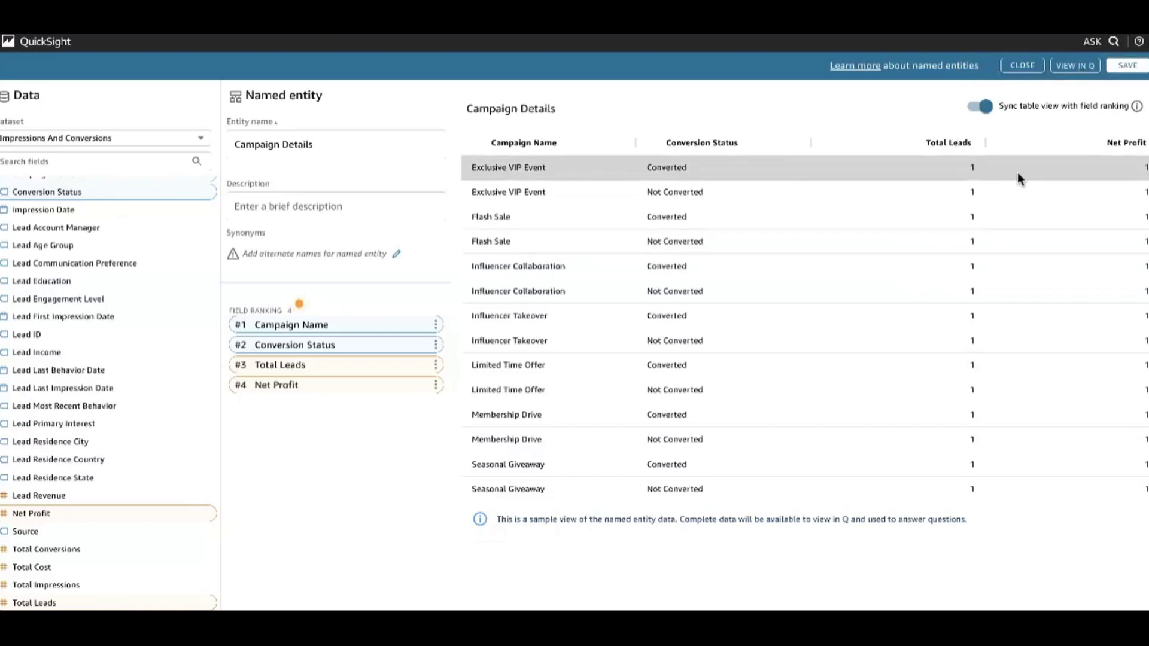
View the Campaign Details entity in Q and check the topic's date range on Q's question page.
left_click(1073, 67)
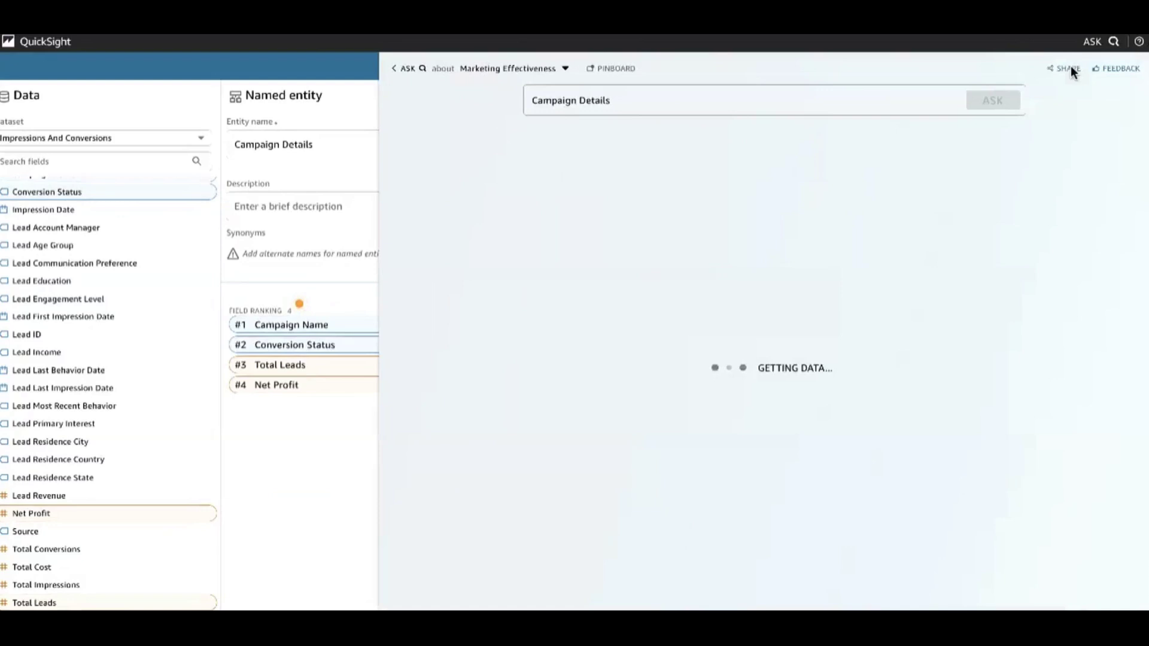
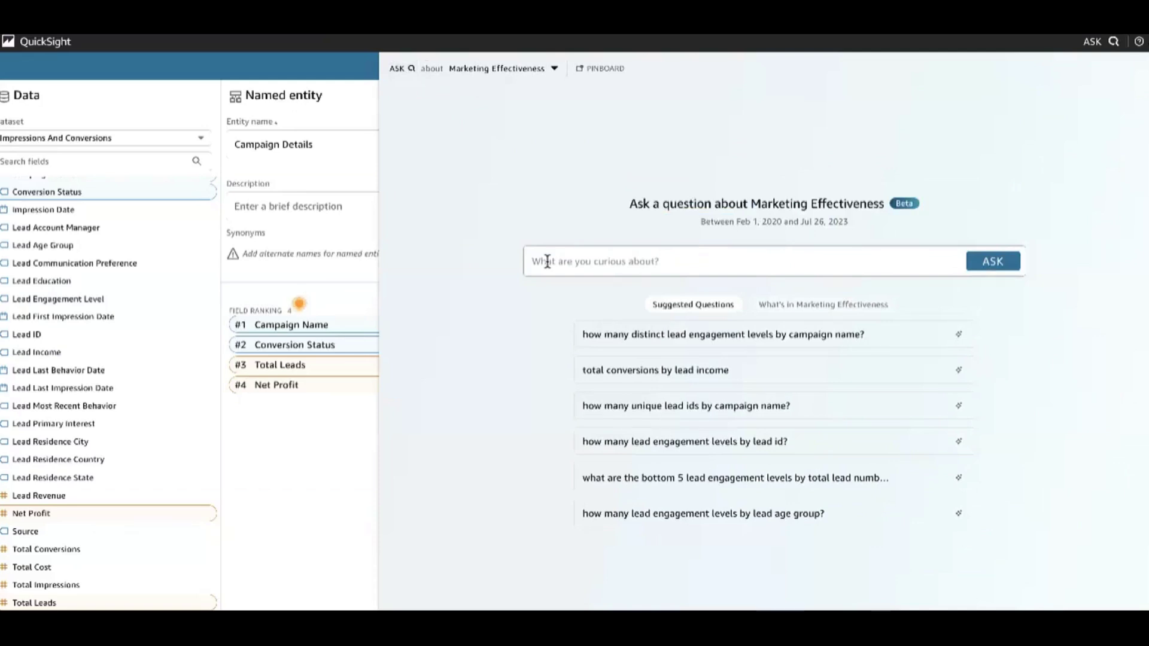
left_click_drag(701, 222, 851, 222)
left_click(851, 222)
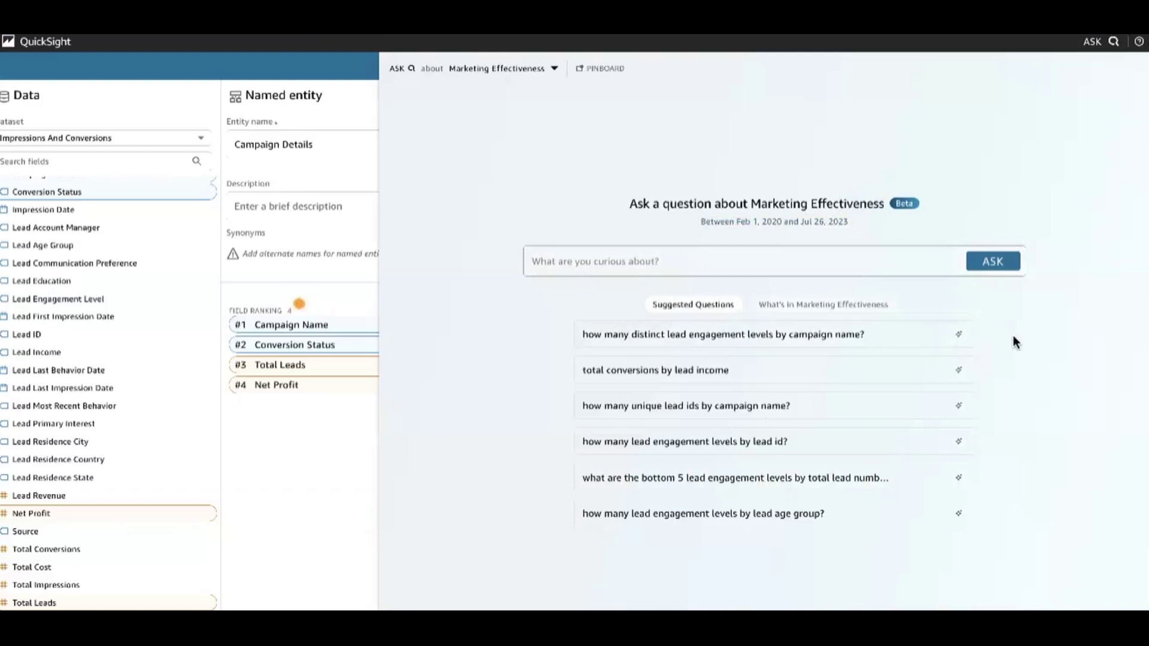
Look at what's in Marketing Effectiveness, preview the AM Details data, and open AM Details as a Q answer.
left_click(836, 310)
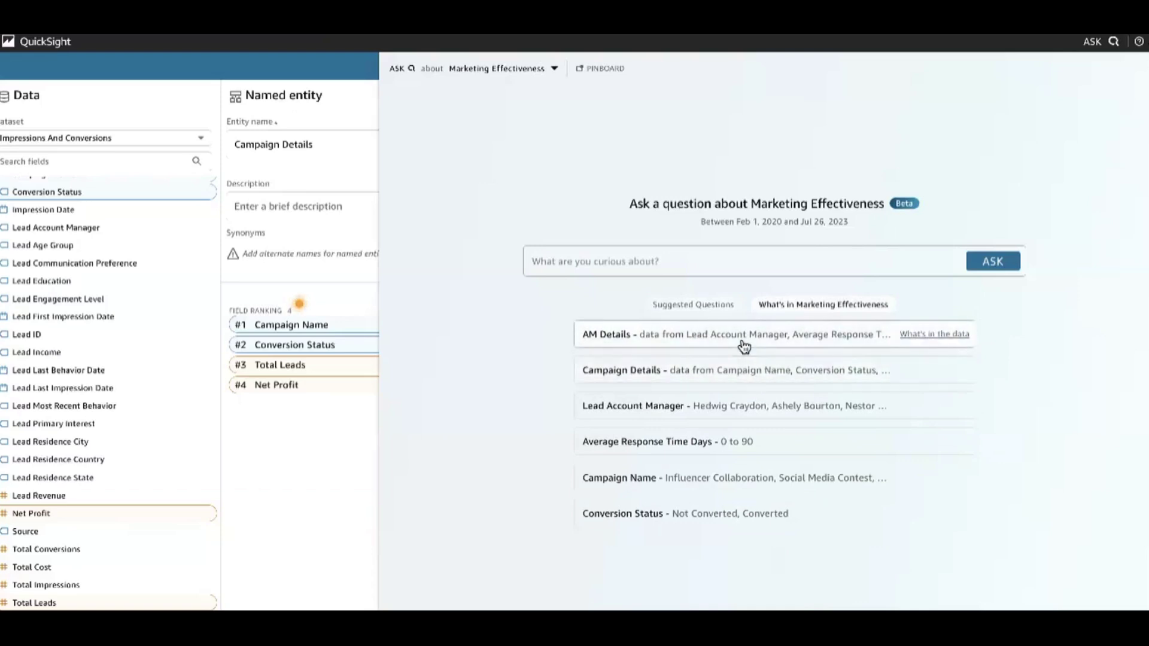
left_click(934, 334)
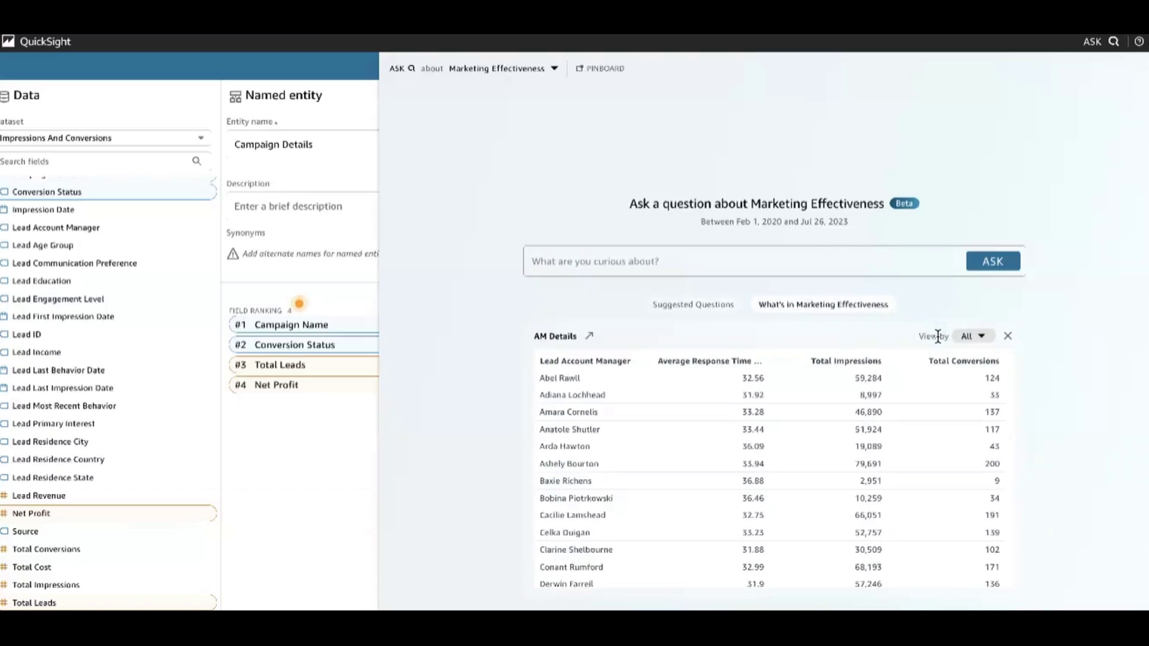
left_click(1007, 337)
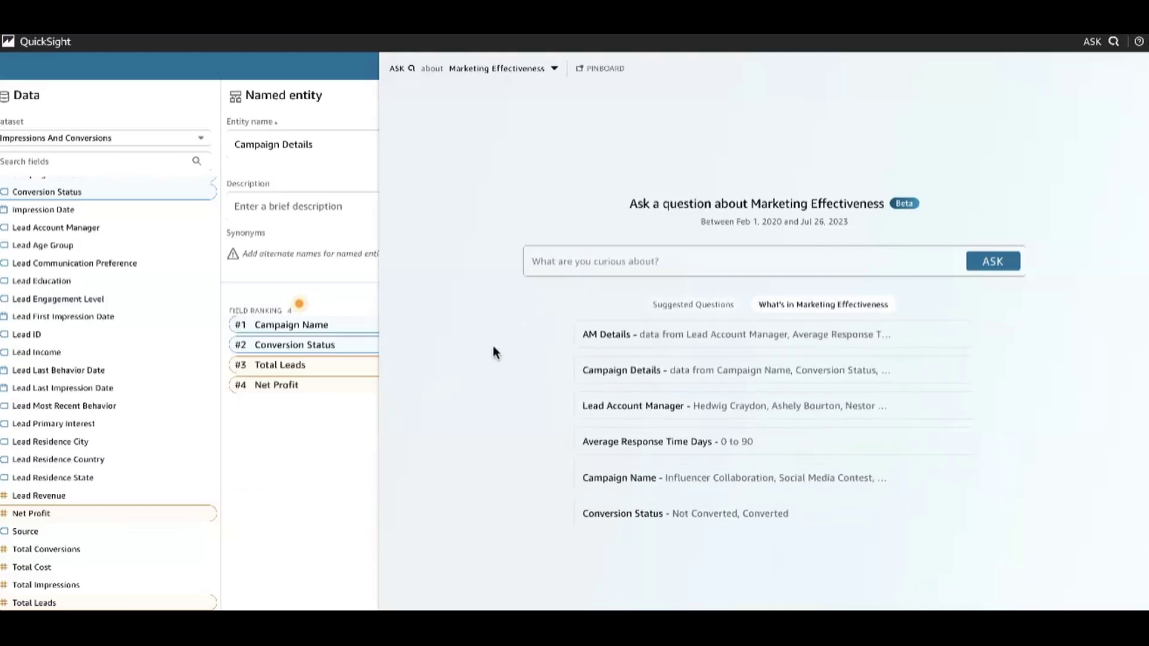
left_click(613, 339)
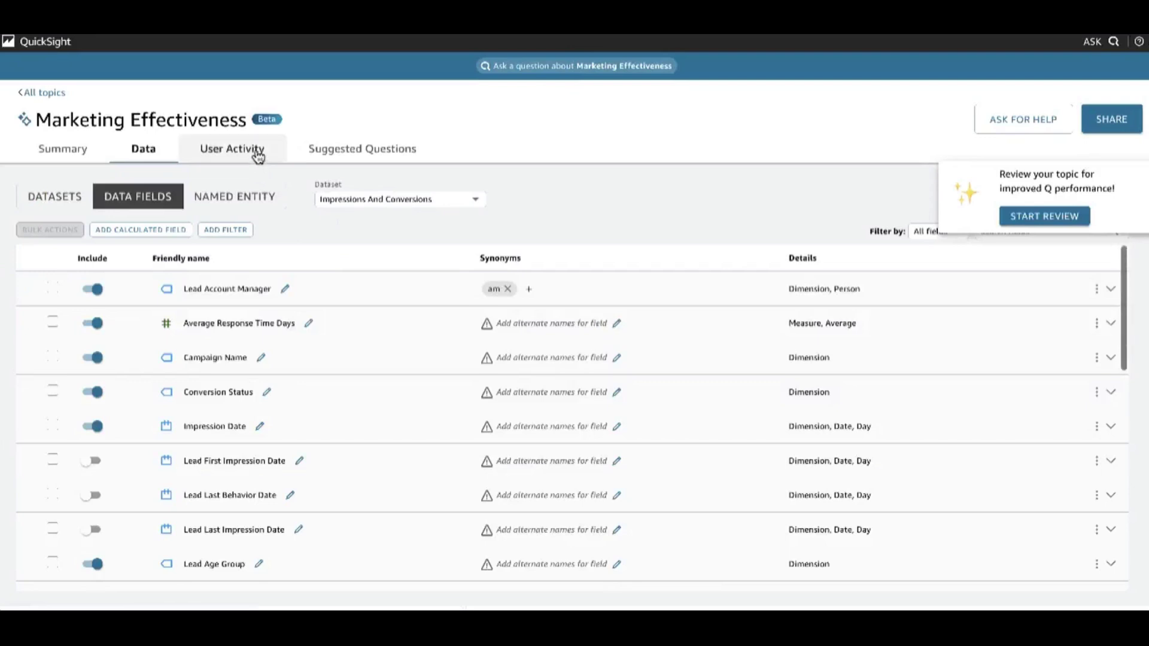
Review the topic's user activity, view the logged answer to "how does response time vary across ams", and close it.
left_click(235, 153)
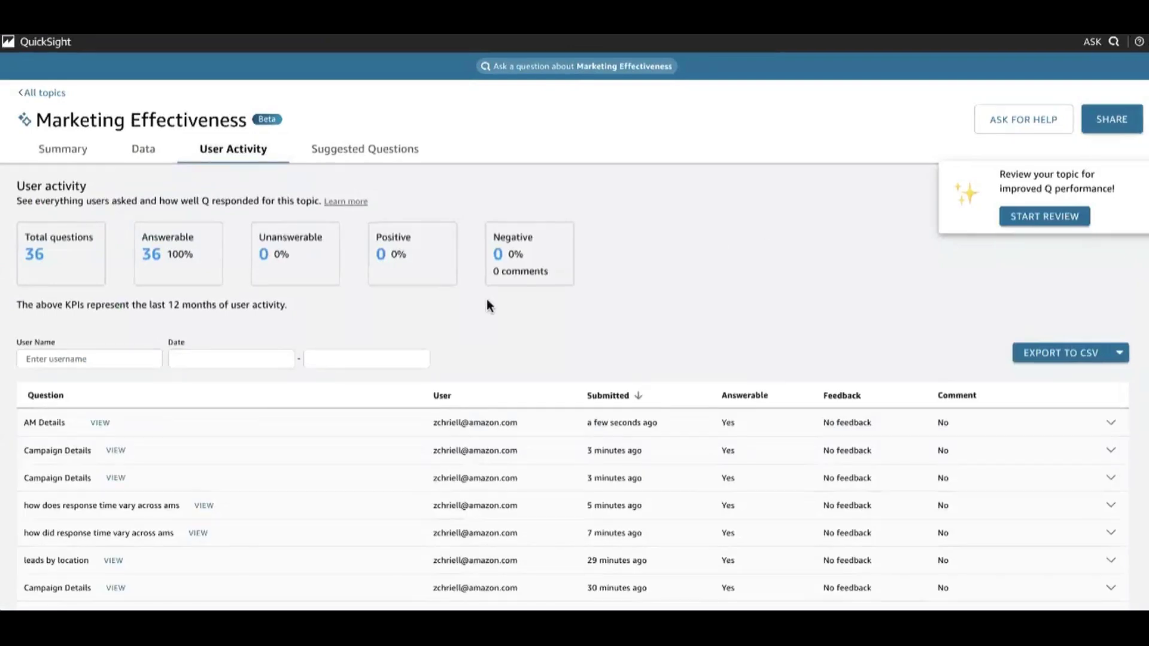
scroll(344, 457, "down", 2)
scroll(344, 456, "up", 2)
left_click(201, 506)
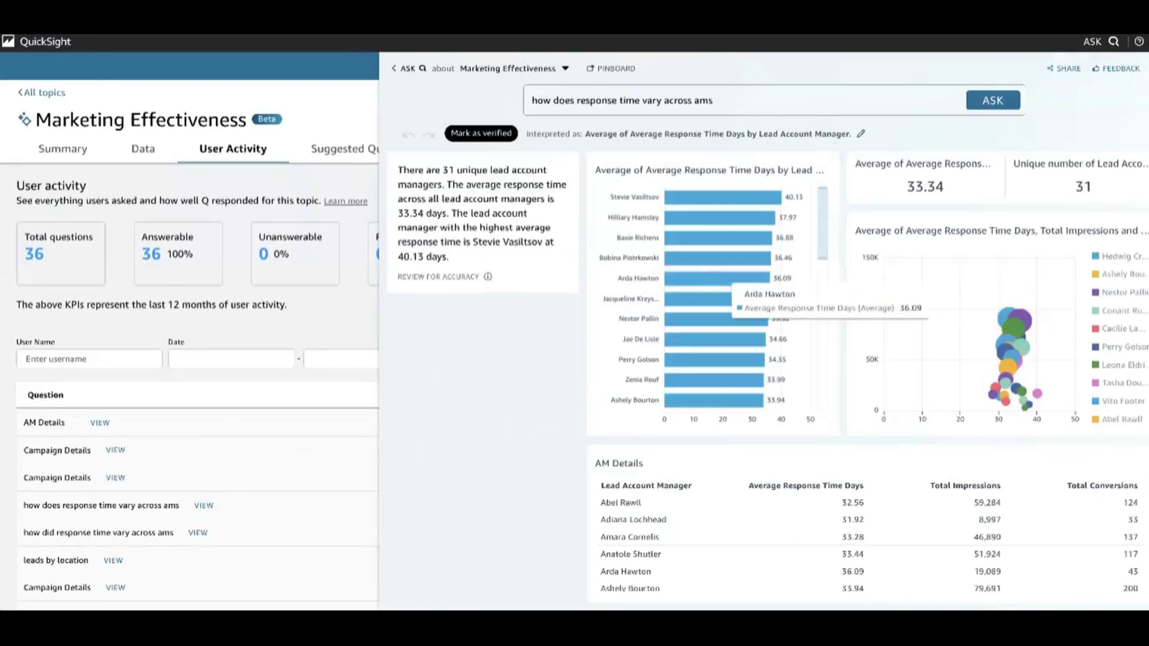
left_click(1144, 68)
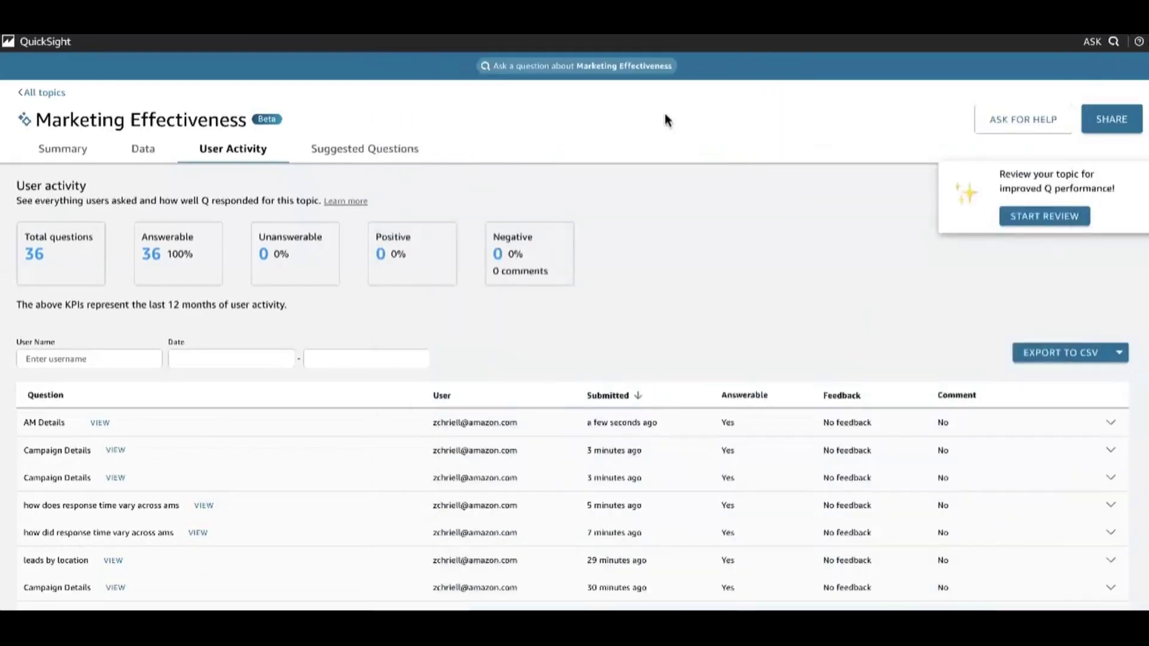
Check the verified suggested questions, and reopen the logged "how does response time vary across ams" answer to examine its interpretation and verification option.
left_click(402, 155)
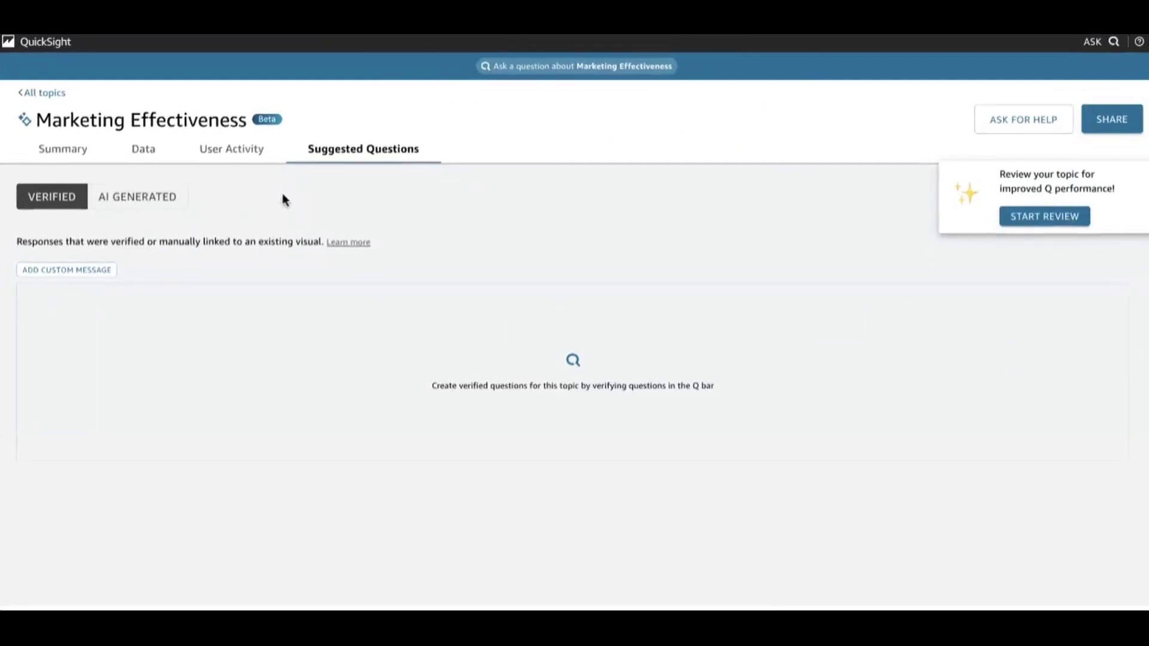
left_click(246, 161)
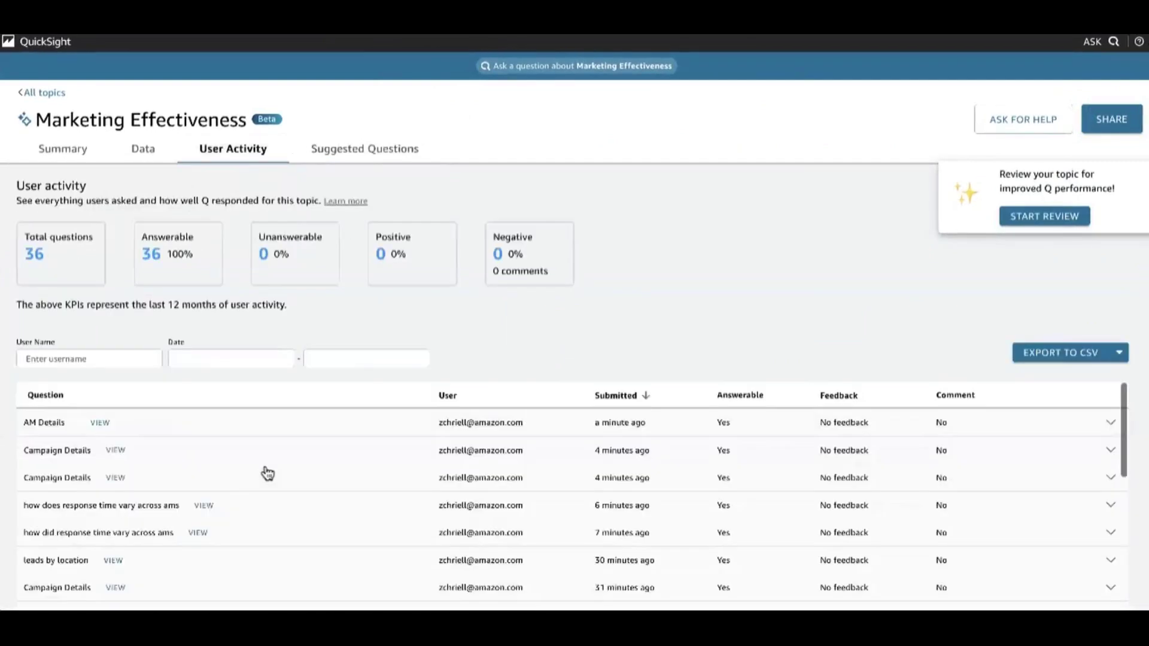
left_click(203, 506)
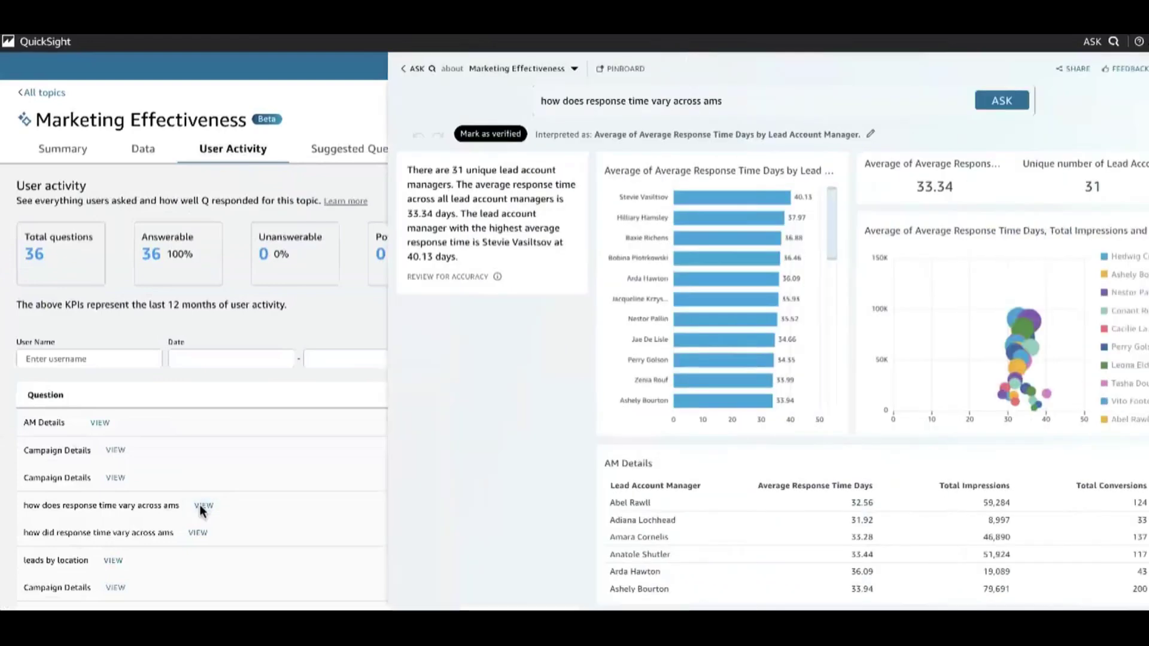
triple_click(715, 107)
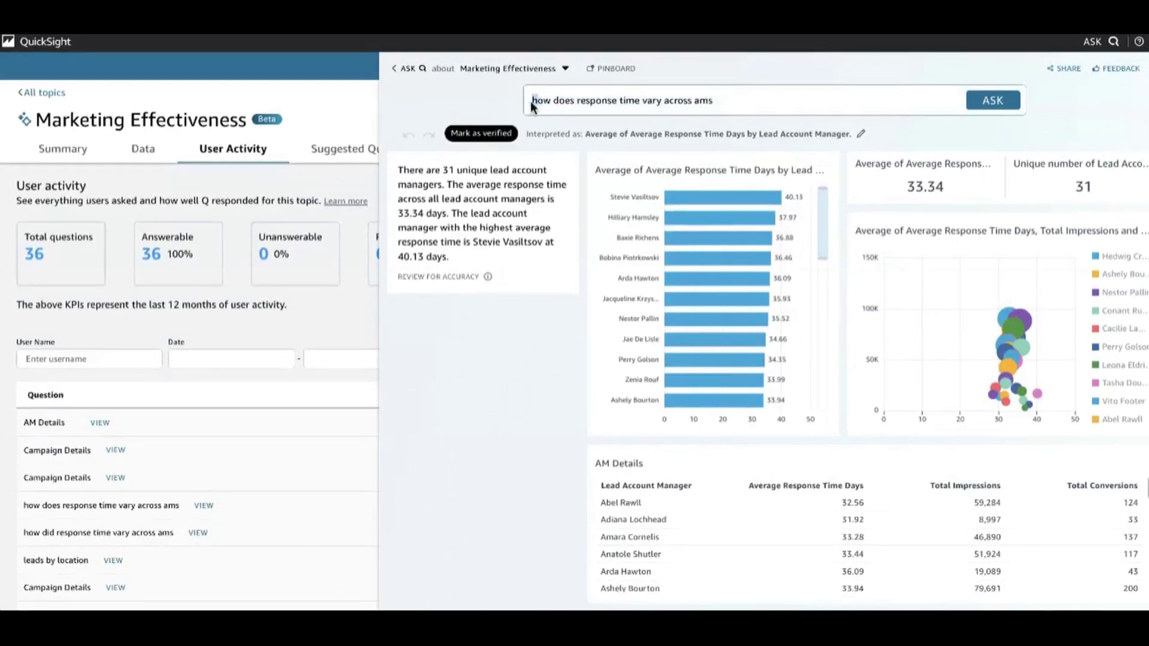
left_click(750, 101)
mouse_move(776, 256)
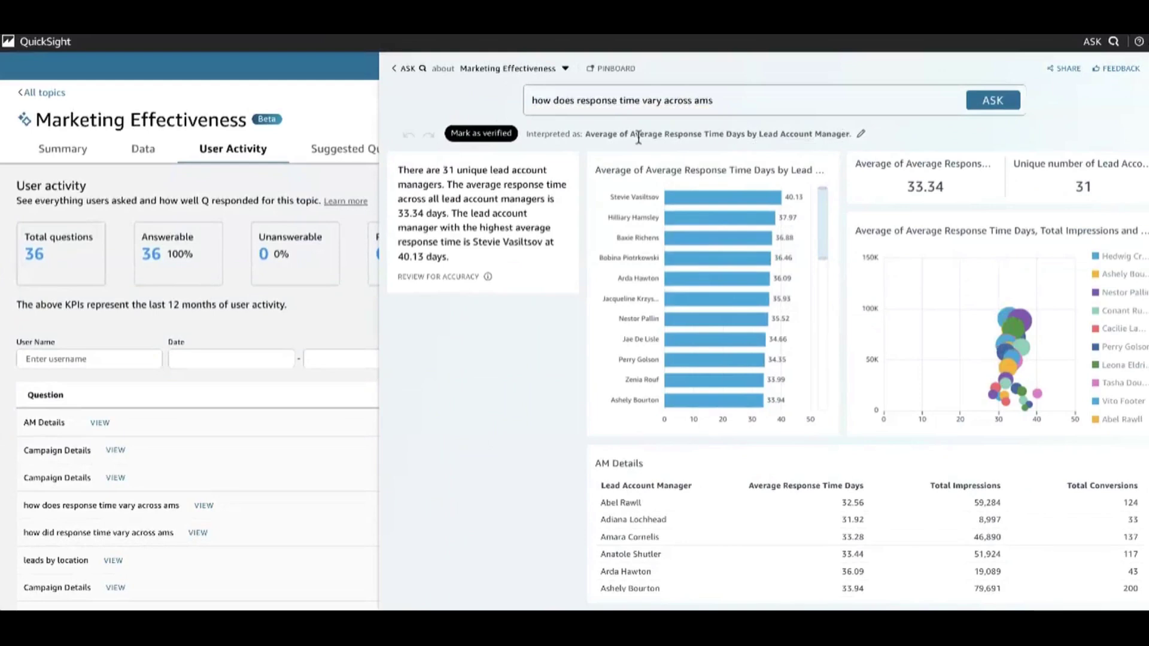
left_click(487, 136)
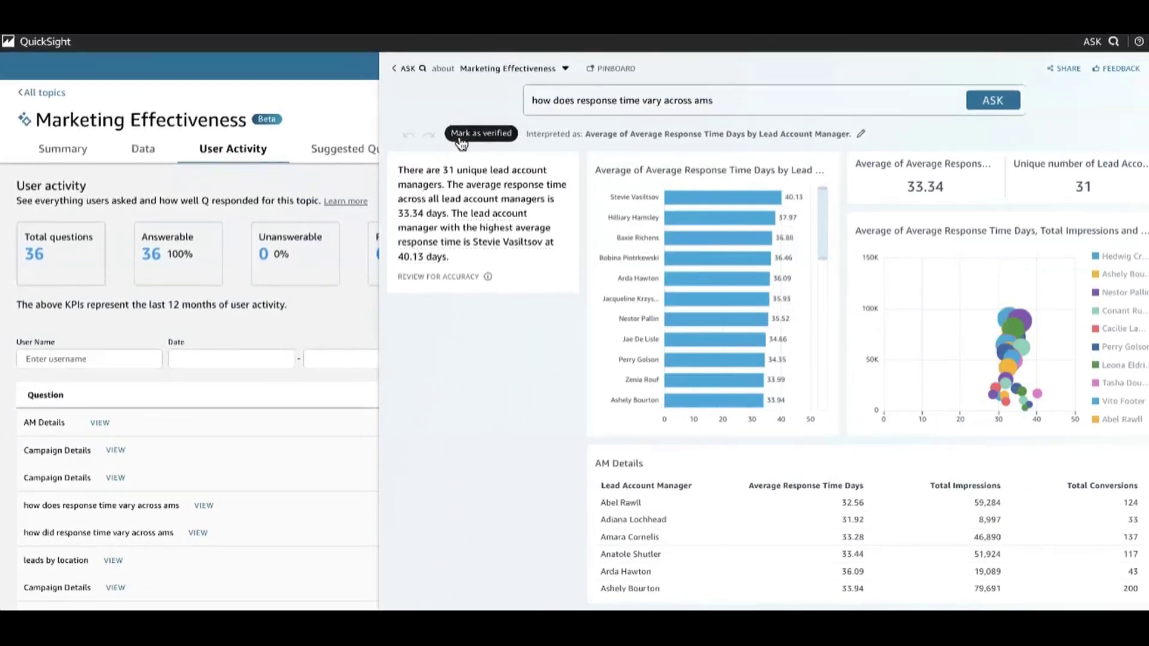
left_click(321, 150)
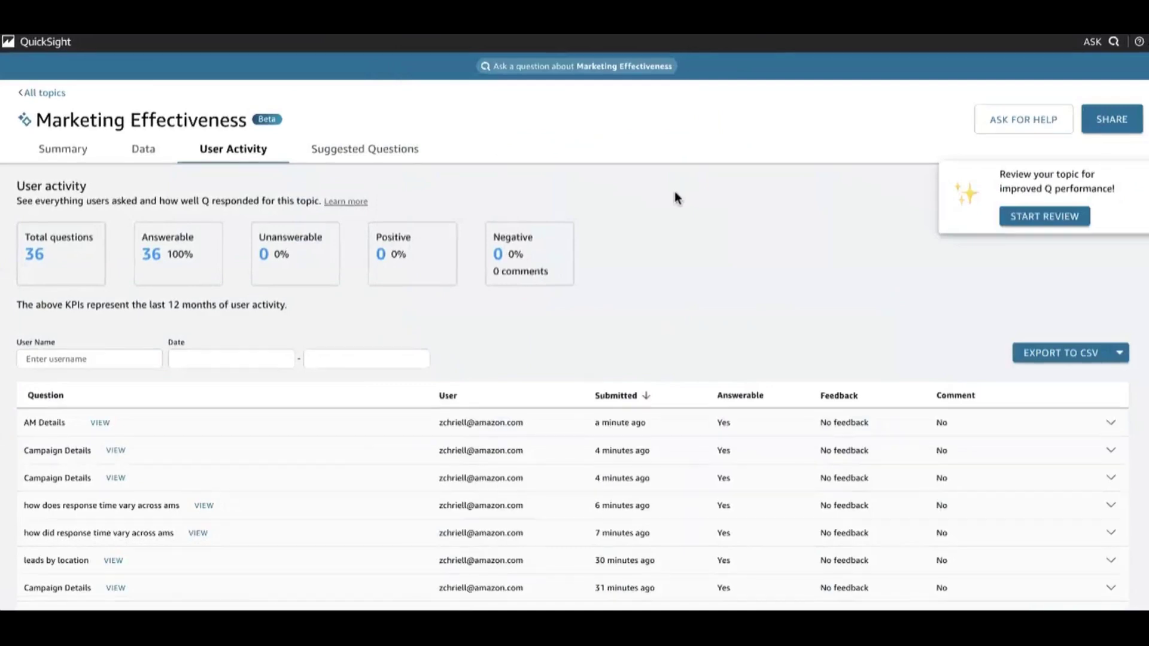
Check the suggested questions on Q's question page for Marketing Effectiveness, and close Q.
left_click(1100, 41)
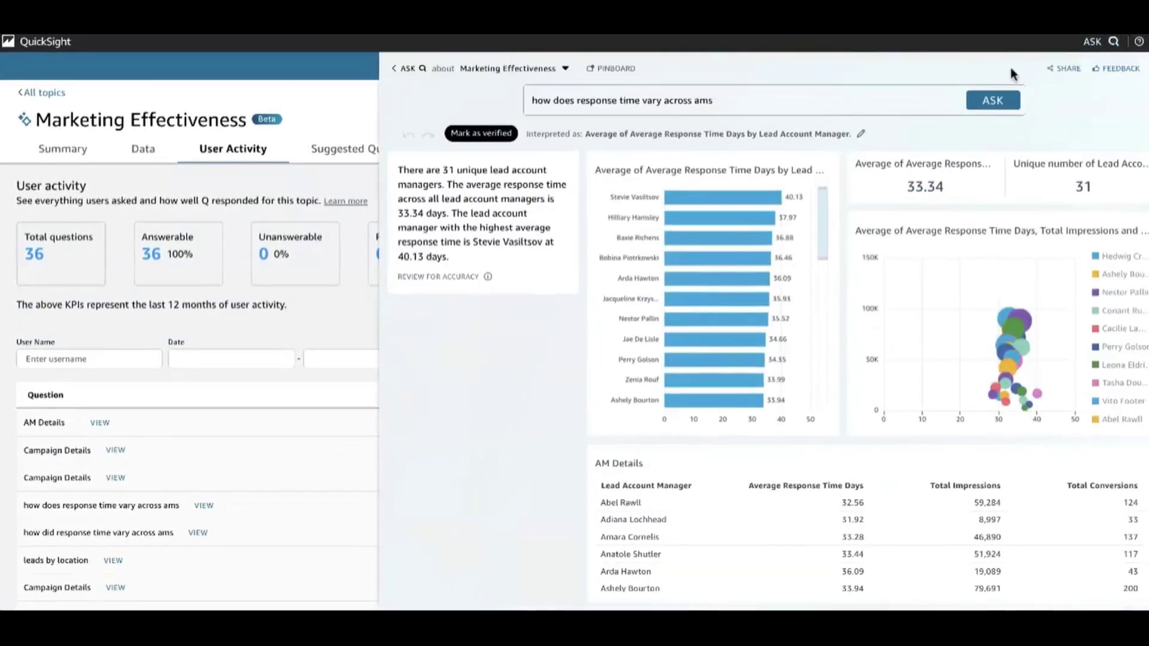
left_click(414, 68)
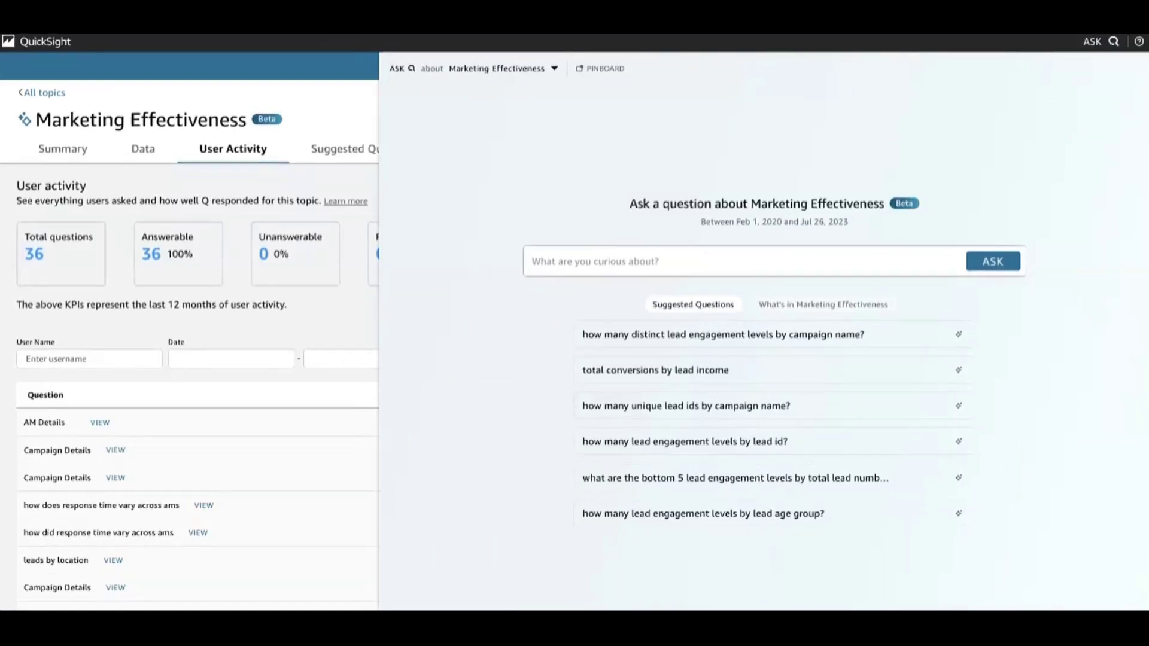
key("Escape")
Review the topic's AI-generated suggested questions alongside the enabled data fields of the Impressions And Conversions dataset.
left_click(379, 150)
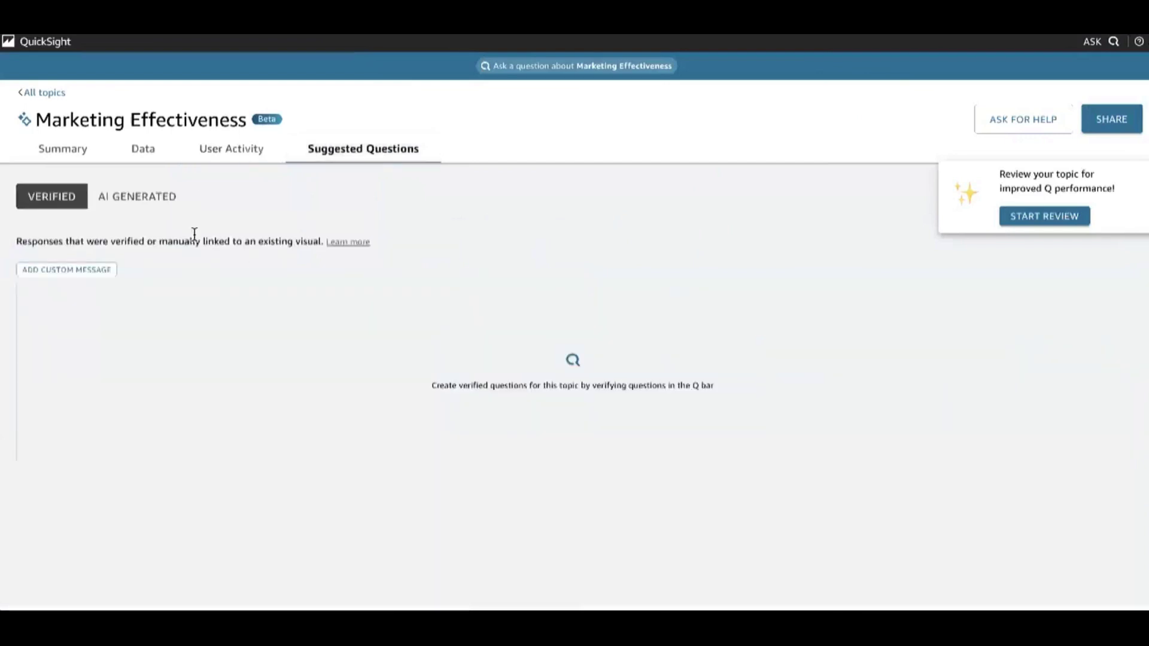
left_click(149, 206)
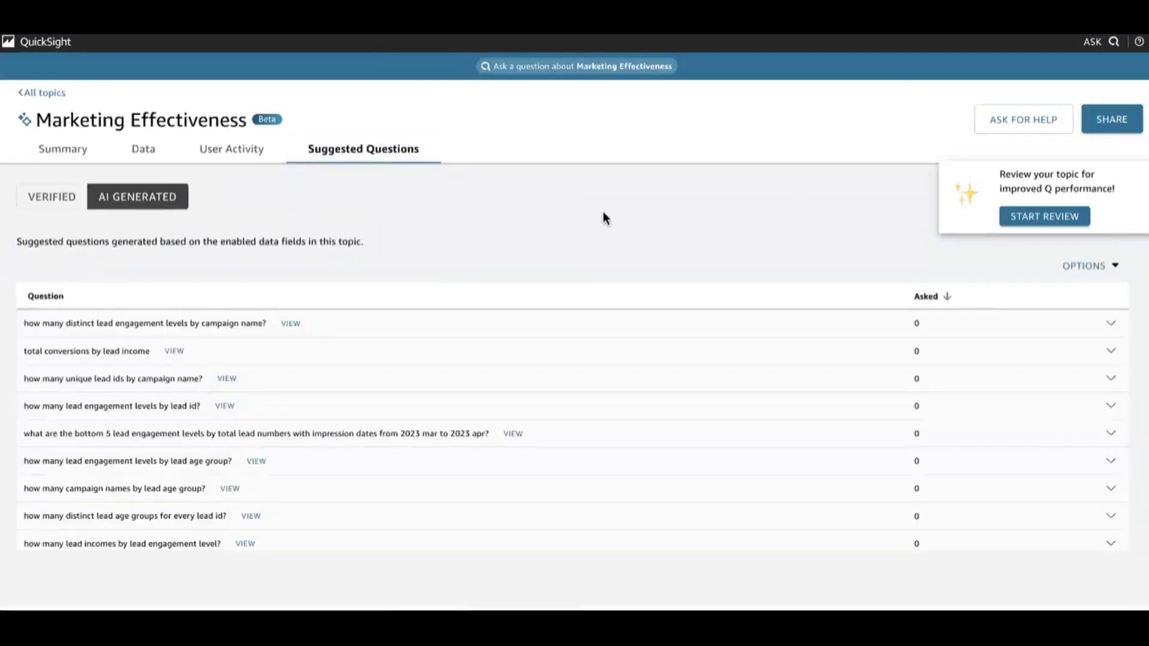
left_click(145, 158)
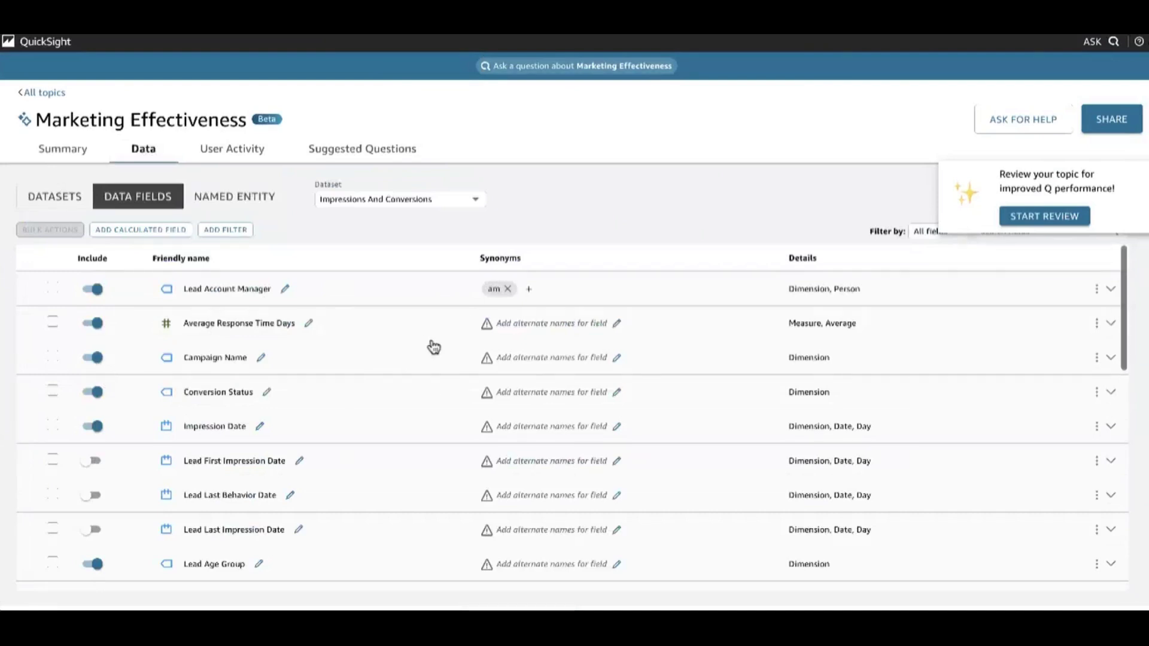
left_click(366, 157)
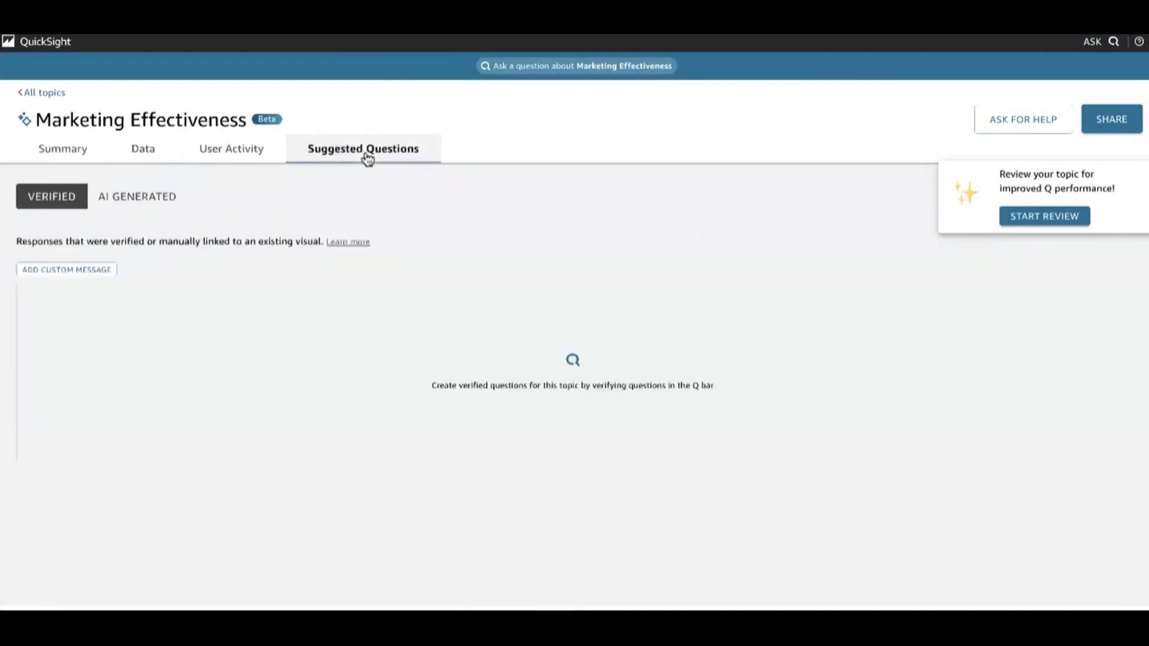
left_click(146, 197)
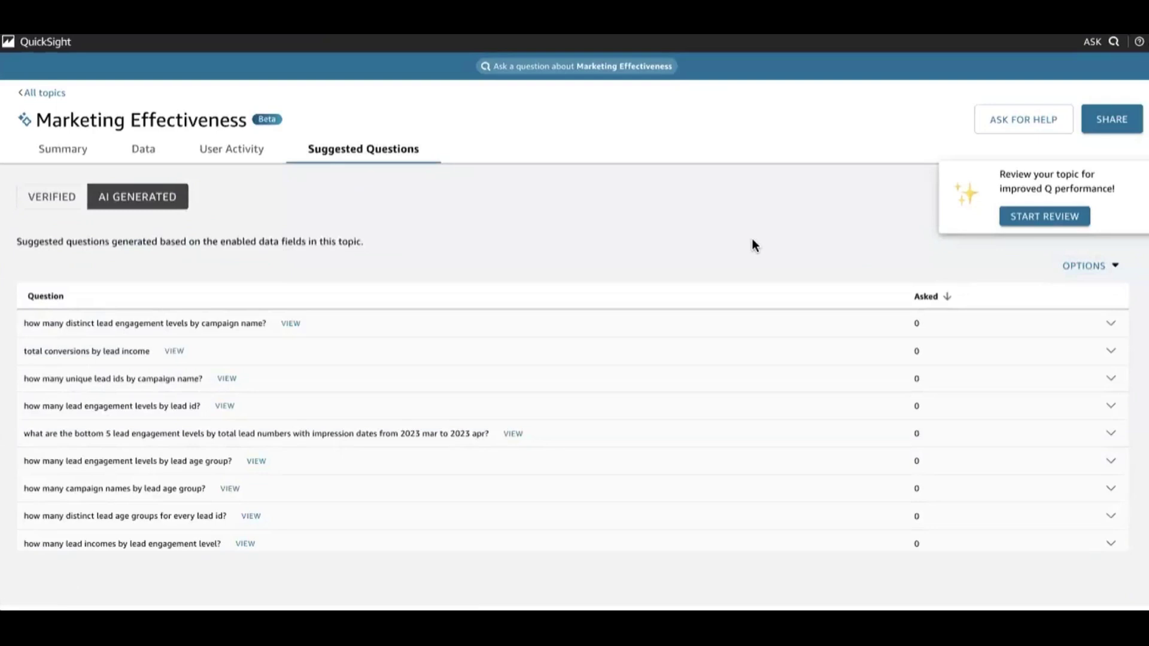
Look at the options for hiding or regenerating AI-generated questions, and return to the topic's data fields.
left_click(1089, 268)
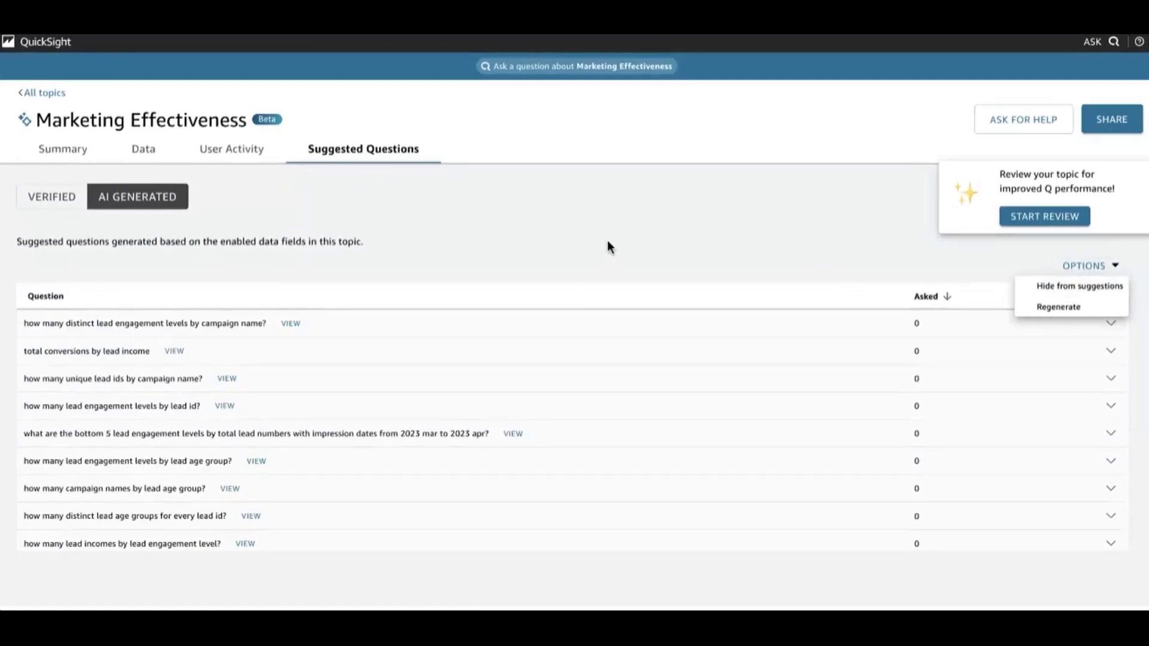
left_click(723, 250)
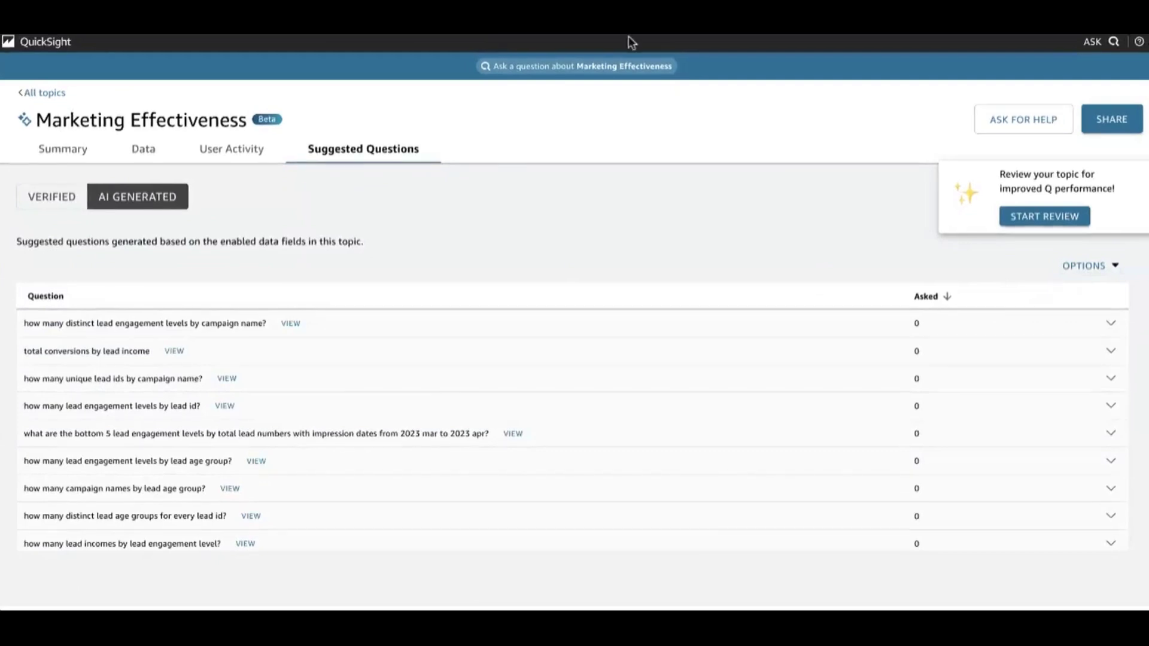
left_click(158, 163)
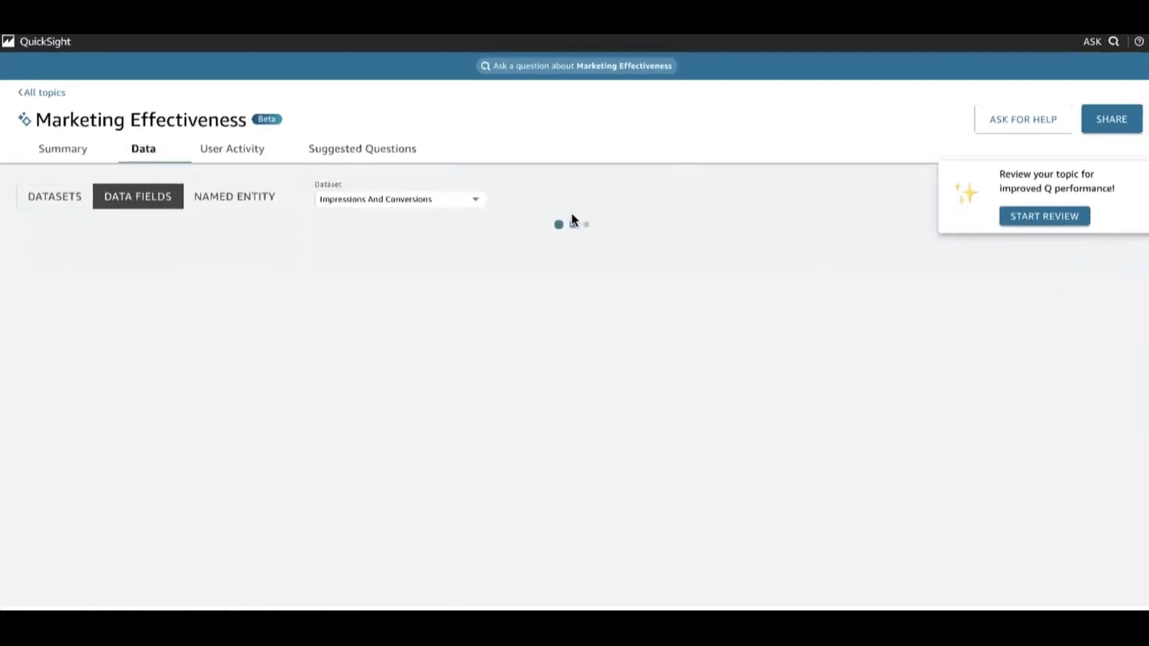